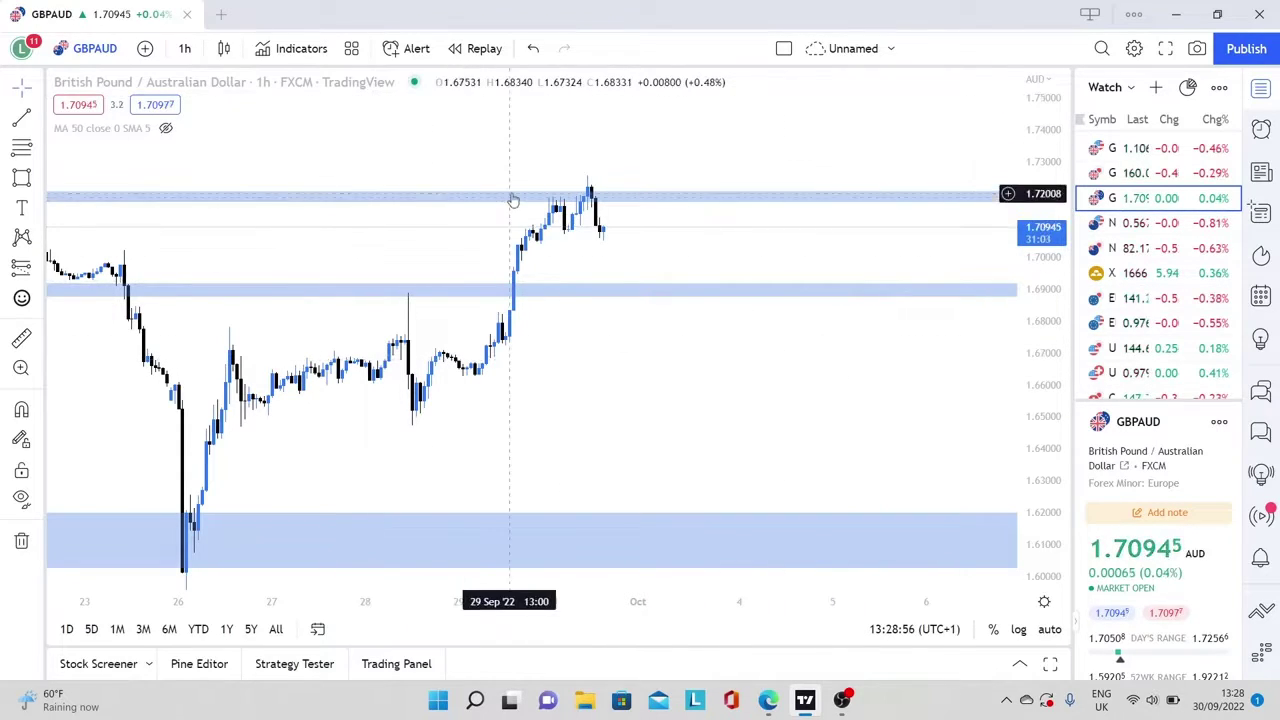
# Start a bar replay of the 1-hour GBPAUD chart from early on 30 Sep '22.
pyautogui.click(485, 48)
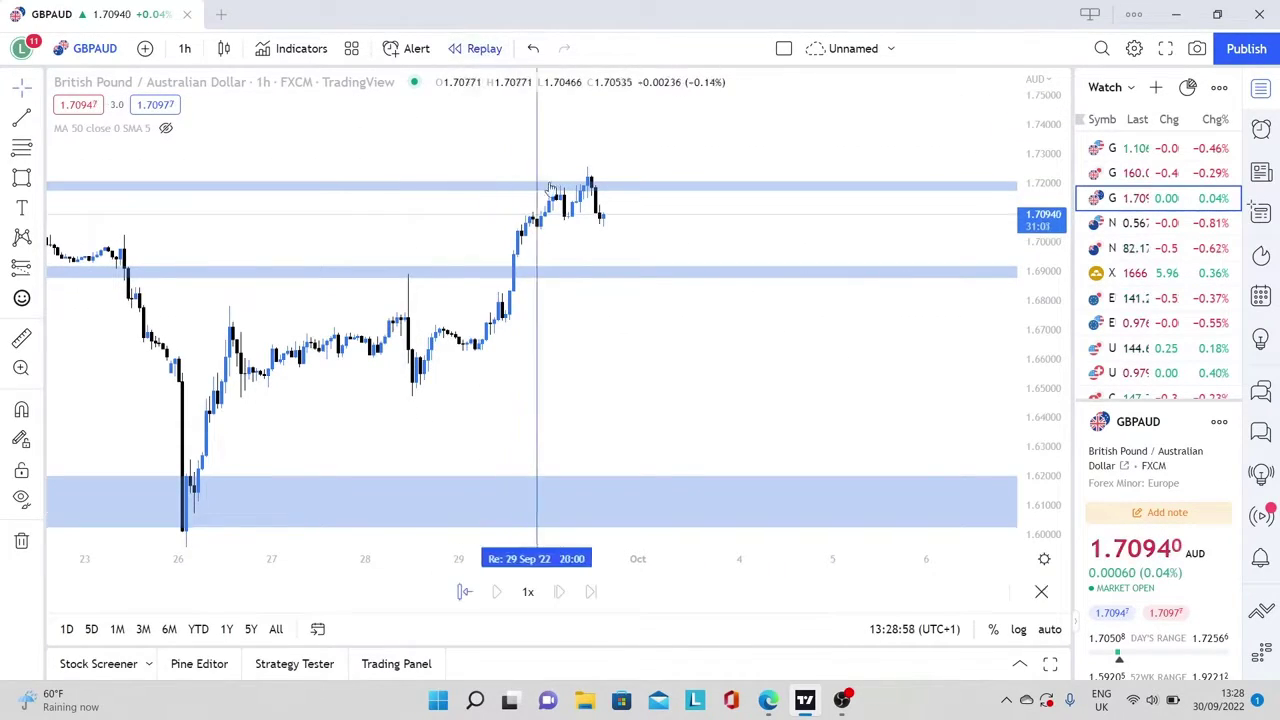
pyautogui.click(561, 247)
pyautogui.moveTo(836, 237); pyautogui.dragTo(586, 249)
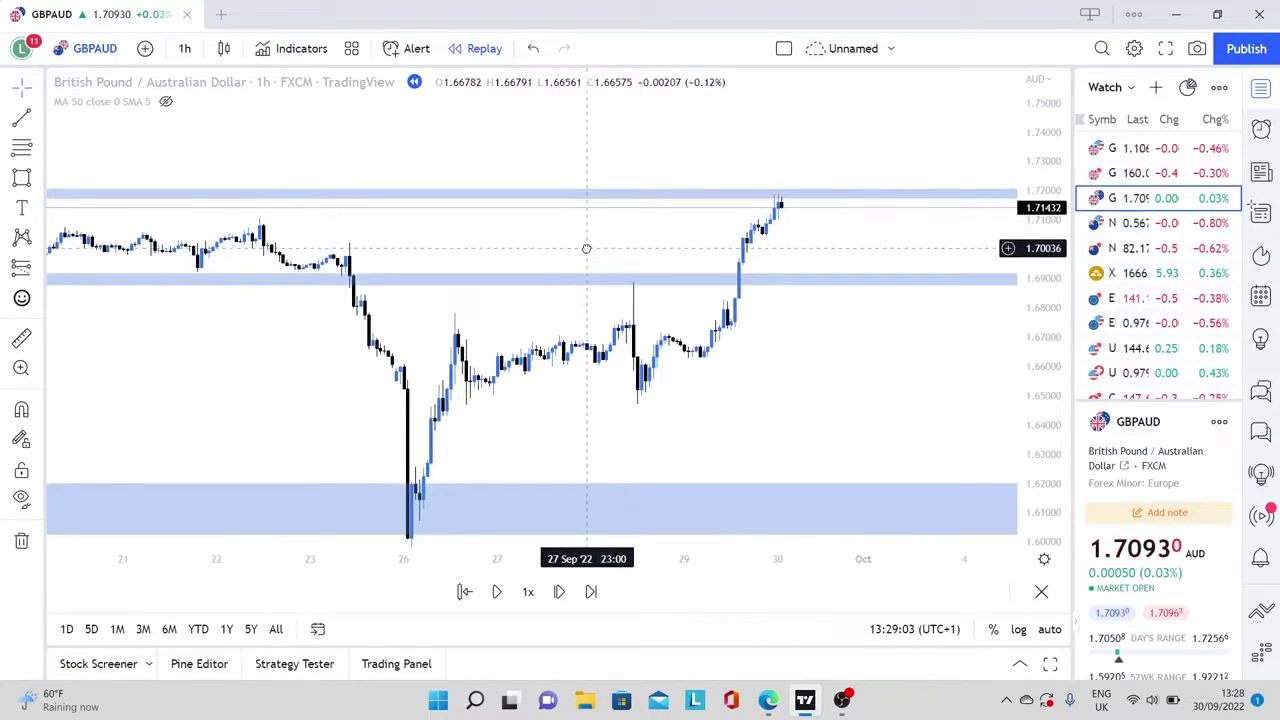
# Review the price zones on the 1-day, 4-hour and 1-hour timeframes.
pyautogui.click(184, 50)
pyautogui.click(255, 562)
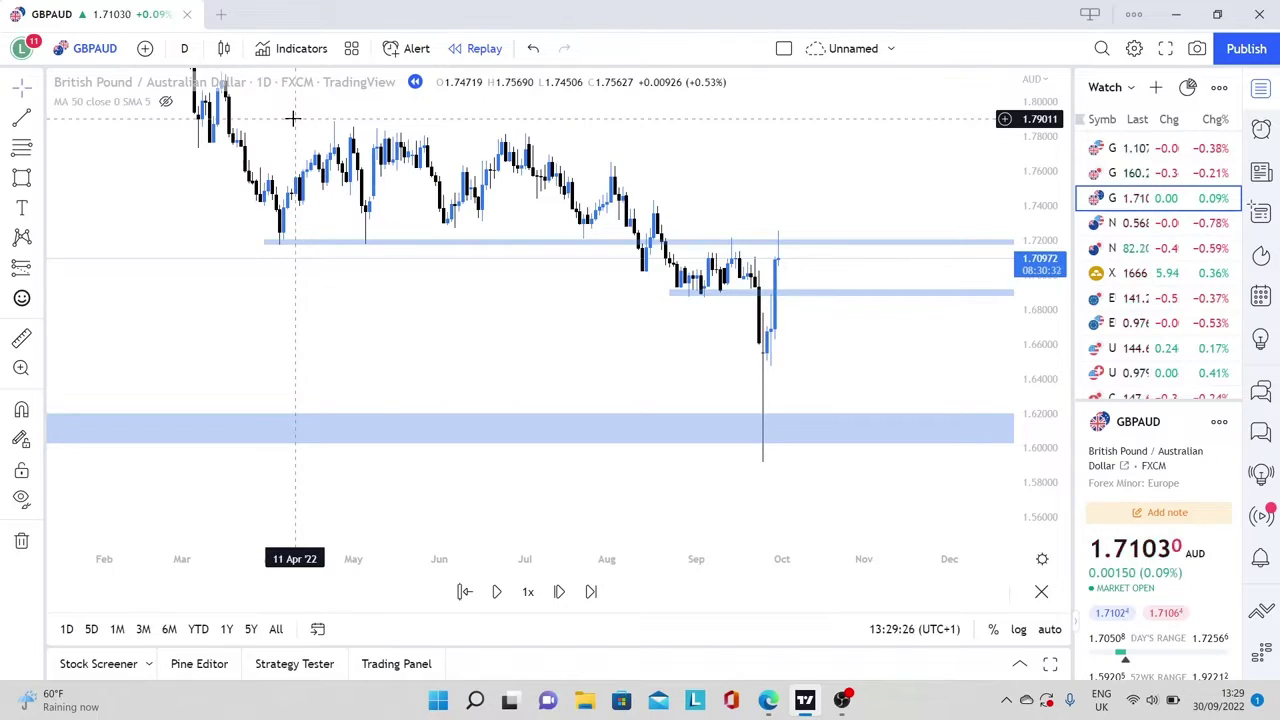
pyautogui.click(184, 48)
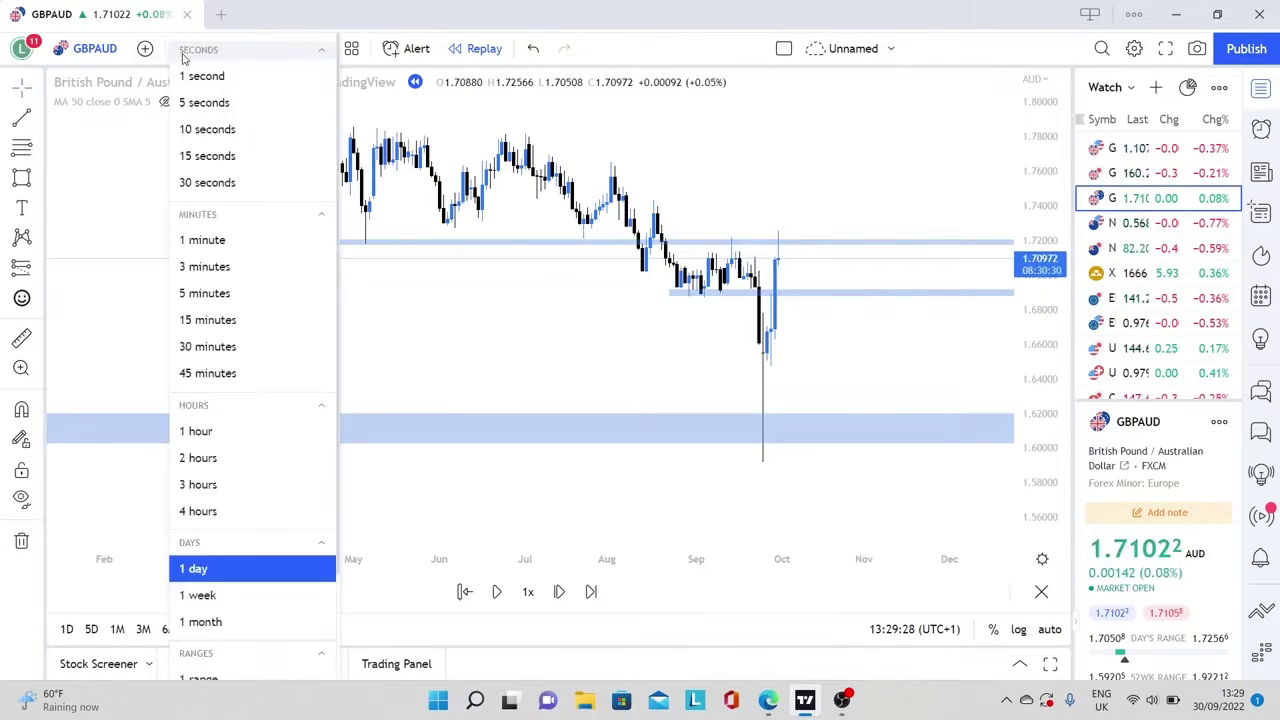
pyautogui.click(210, 511)
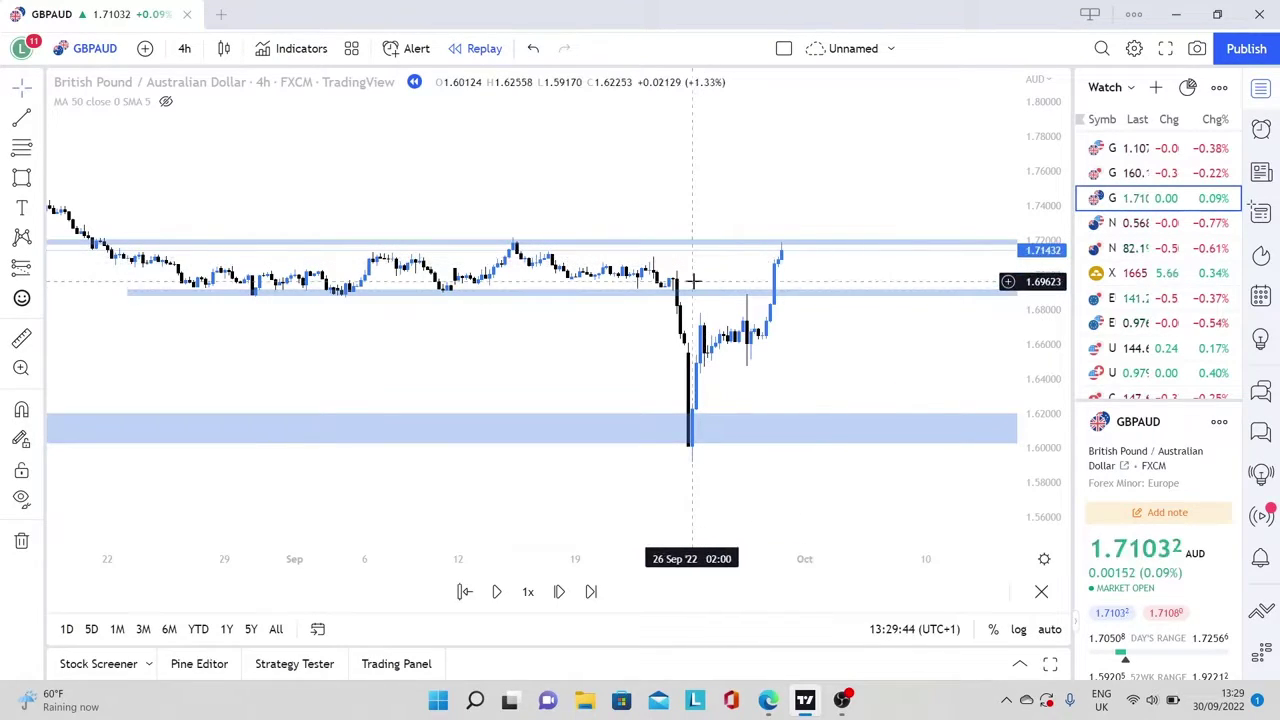
pyautogui.click(186, 50)
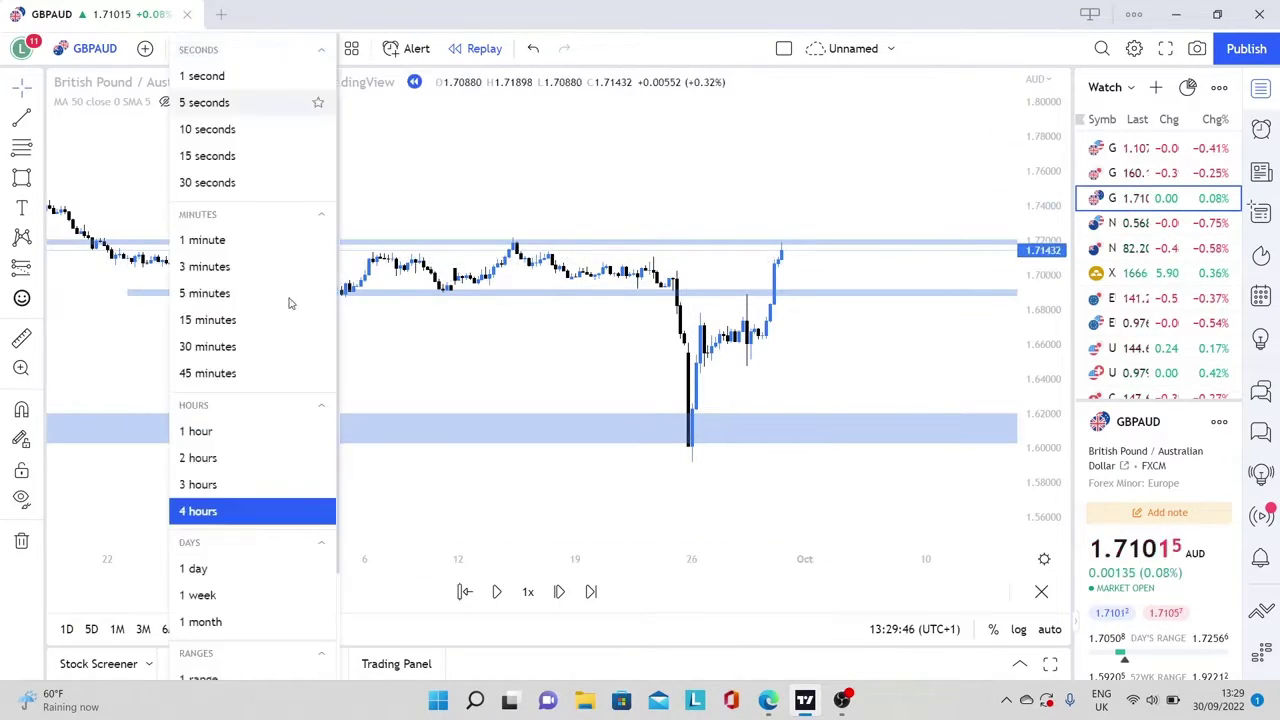
pyautogui.click(258, 442)
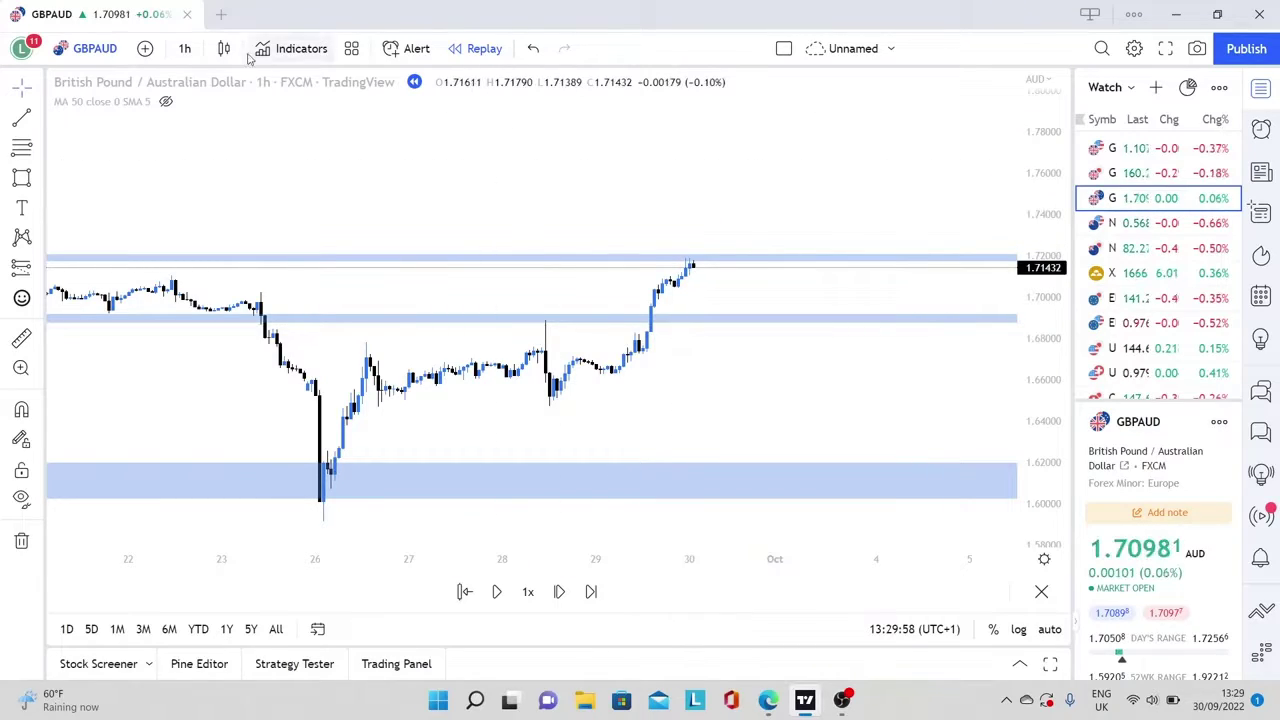
# Set the chart to the 15-minute timeframe and stretch the price scale around the two upper zones.
pyautogui.click(184, 52)
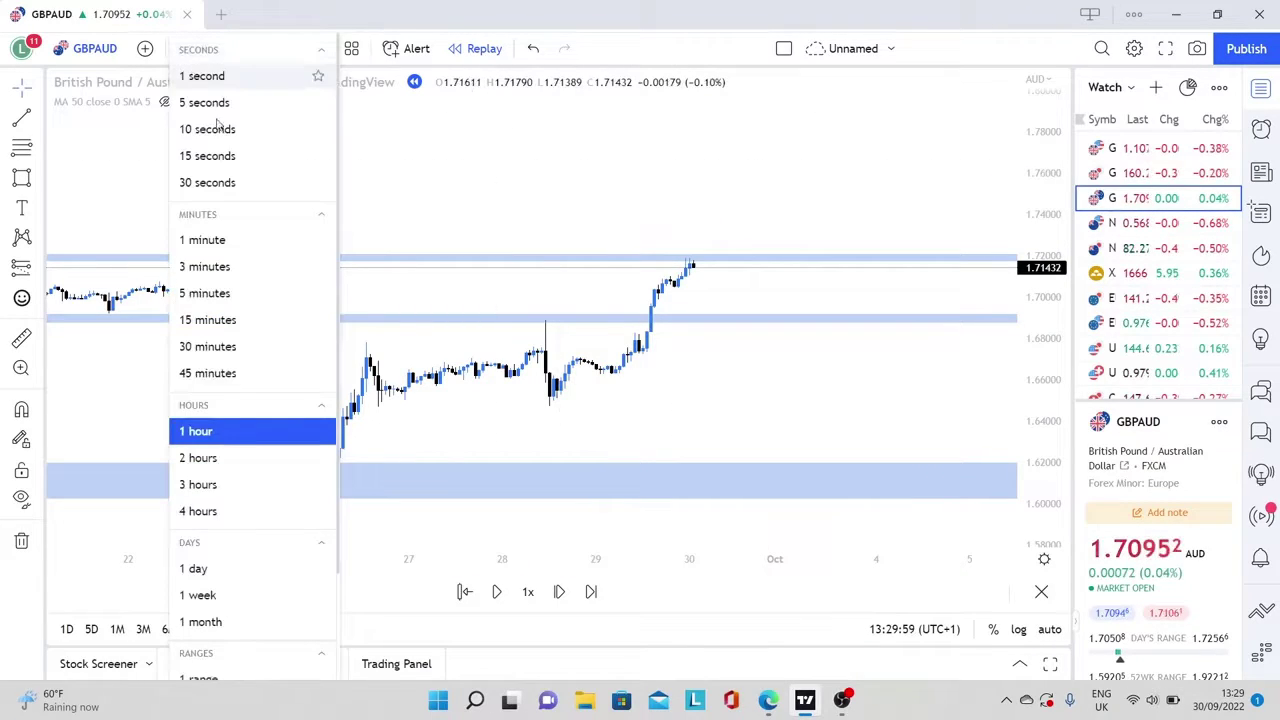
pyautogui.click(210, 320)
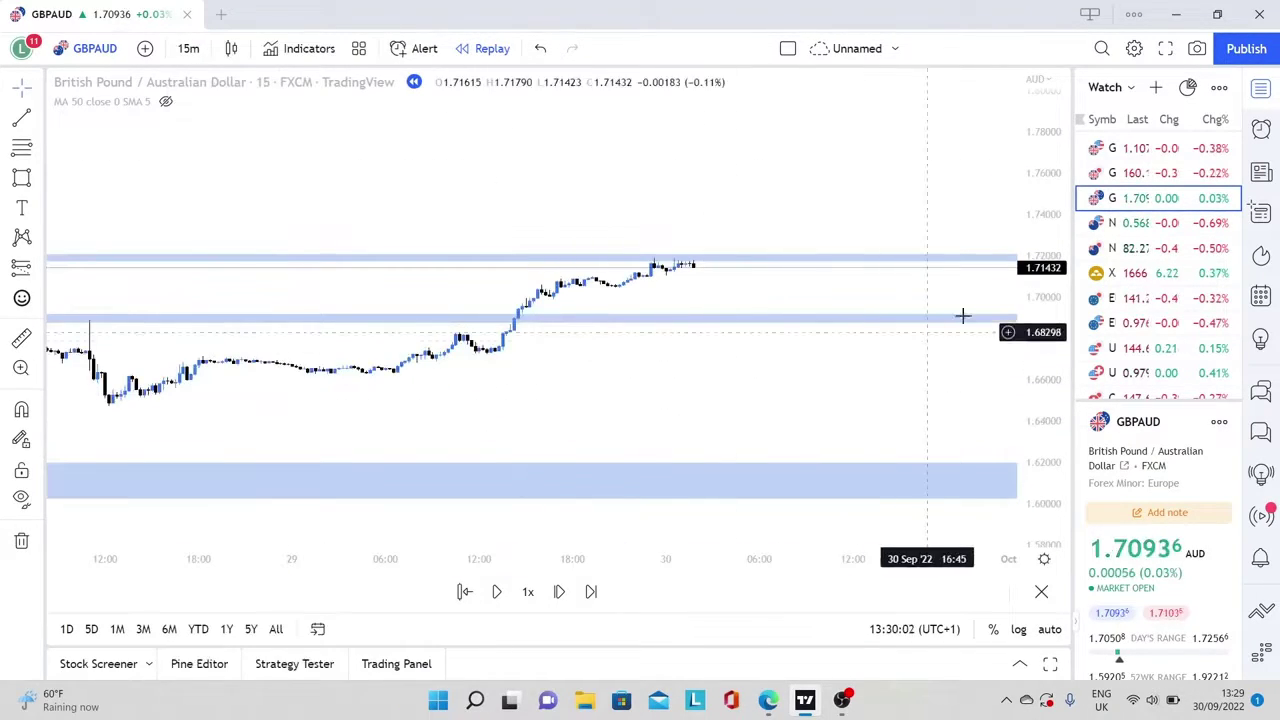
pyautogui.moveTo(1051, 300); pyautogui.dragTo(1000, 211)
pyautogui.moveTo(943, 331); pyautogui.dragTo(914, 323)
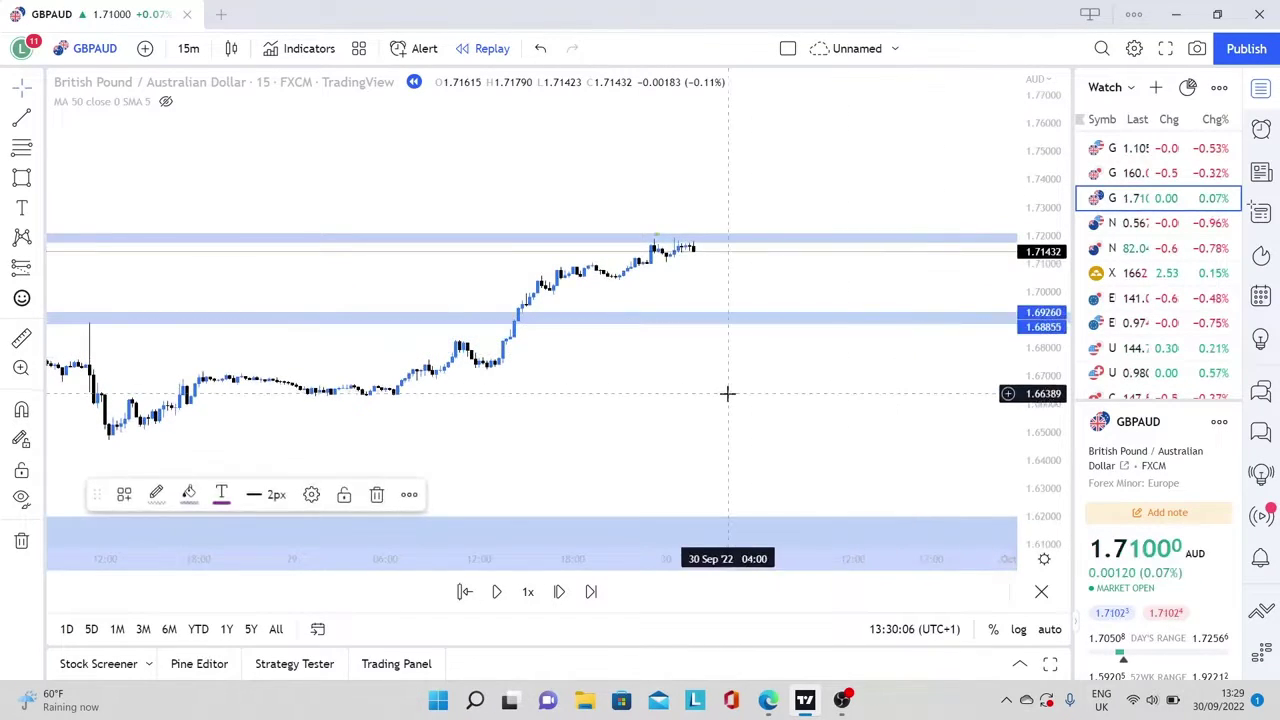
pyautogui.moveTo(726, 391); pyautogui.dragTo(947, 352)
pyautogui.click(188, 48)
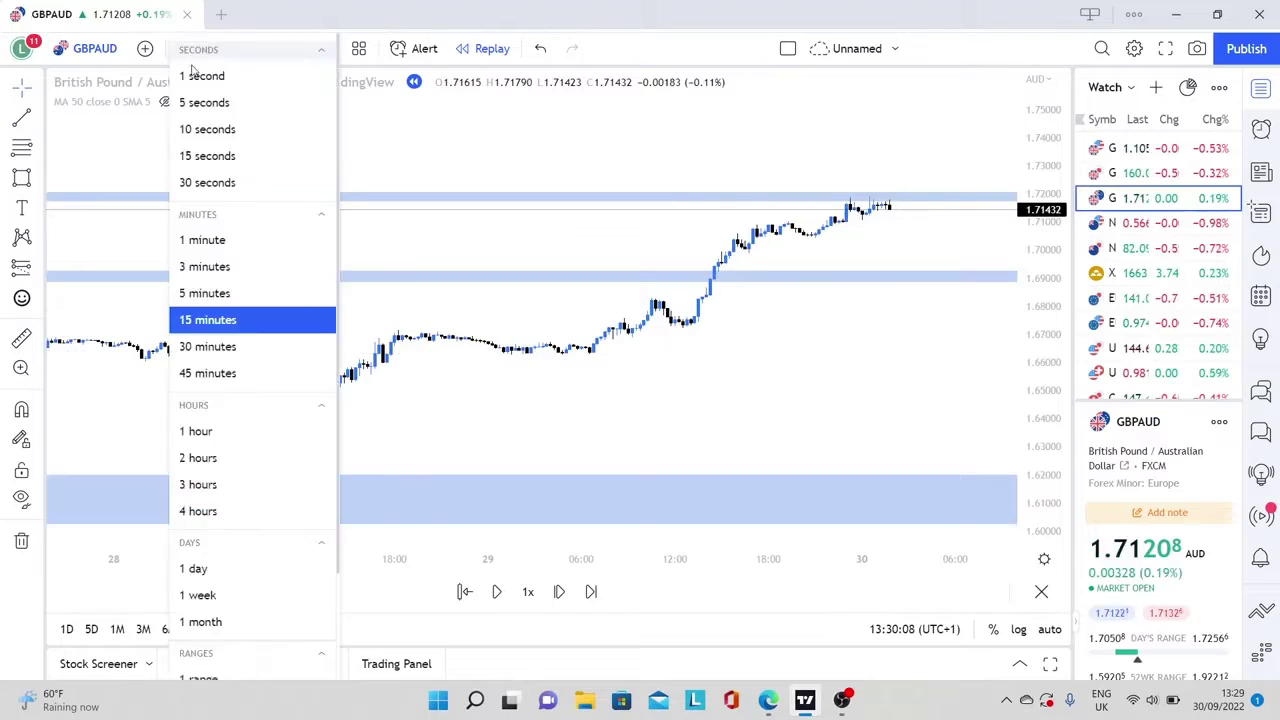
pyautogui.click(766, 360)
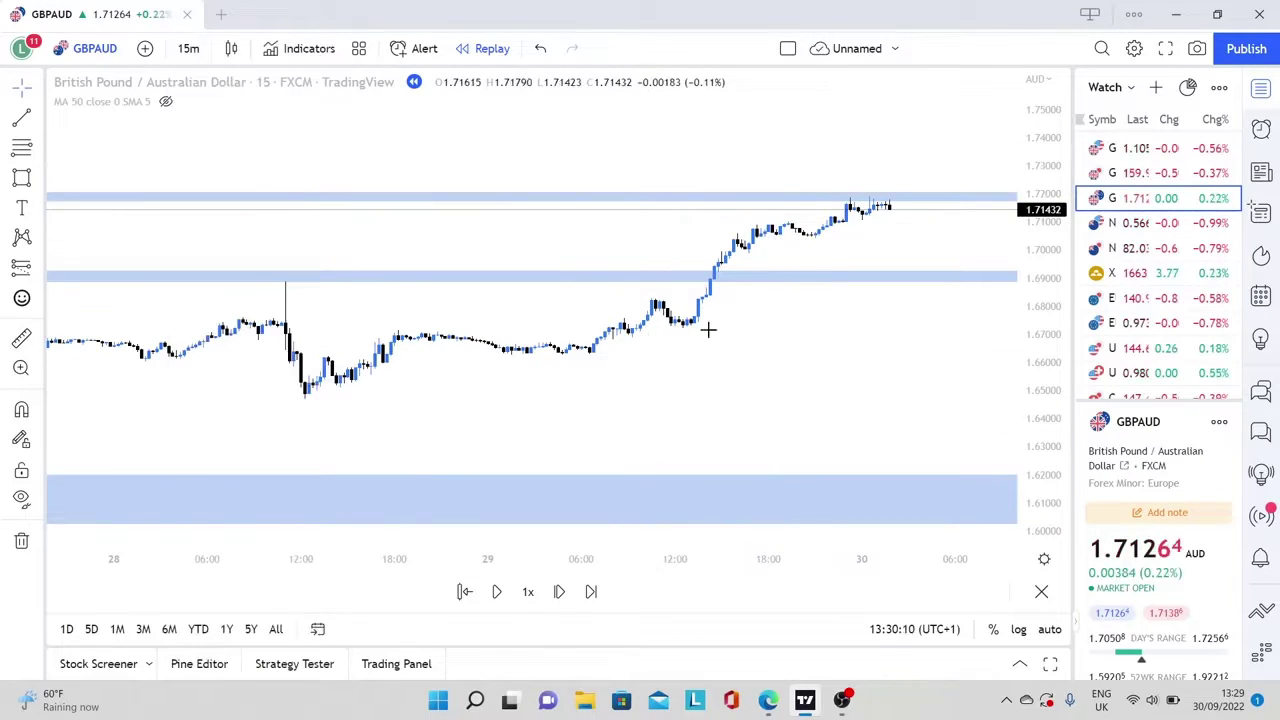
pyautogui.click(541, 48)
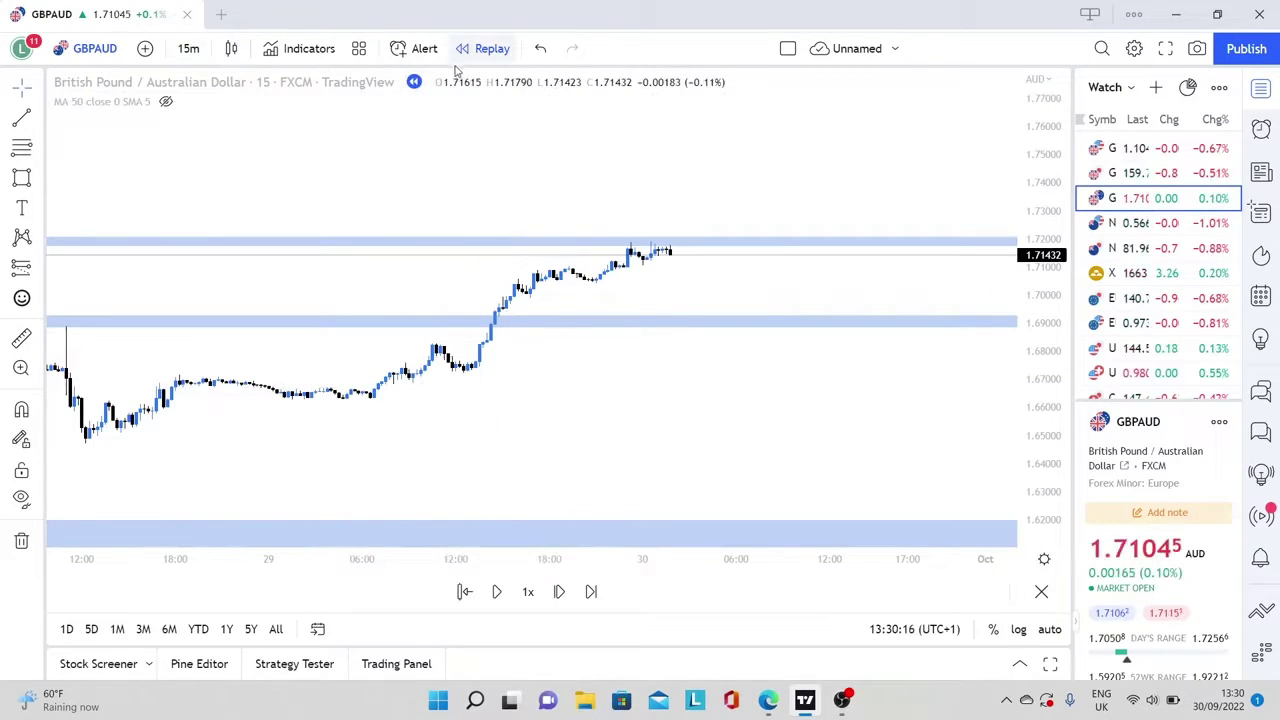
# Play the replay up to the 30 Sep 06:45 candle, pause it, and stretch the price scale further.
pyautogui.click(496, 592)
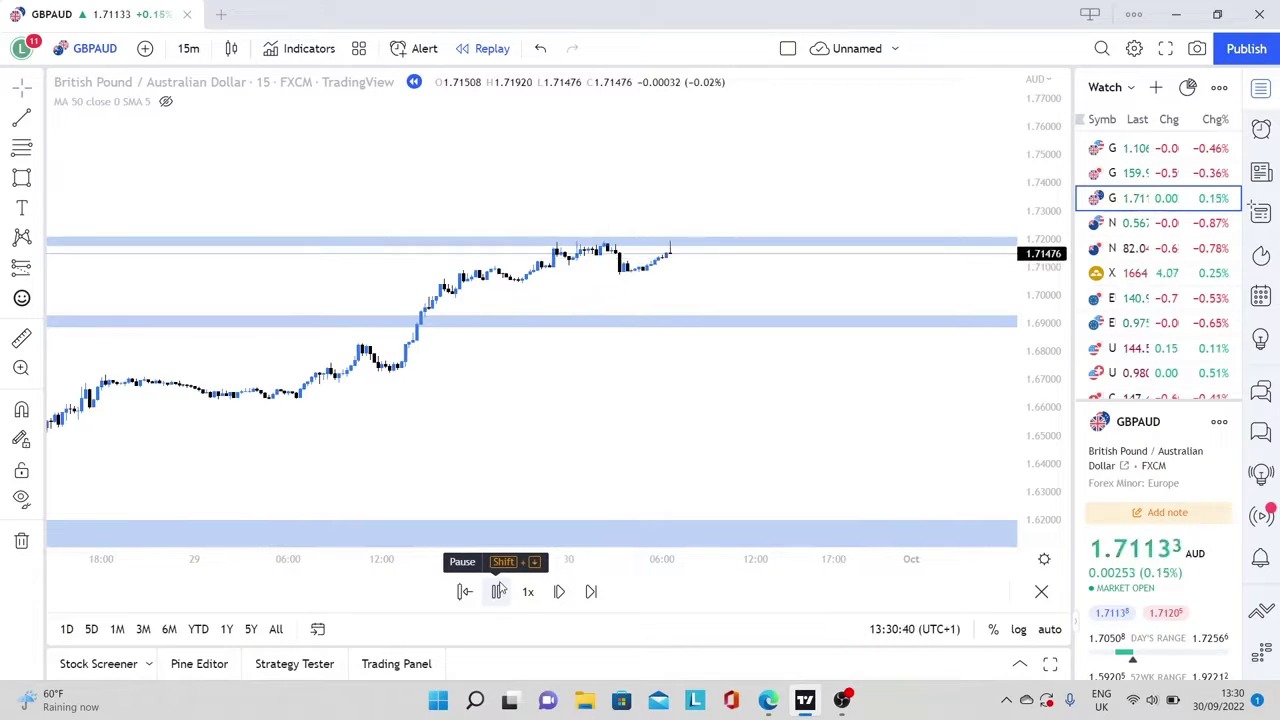
pyautogui.click(499, 591)
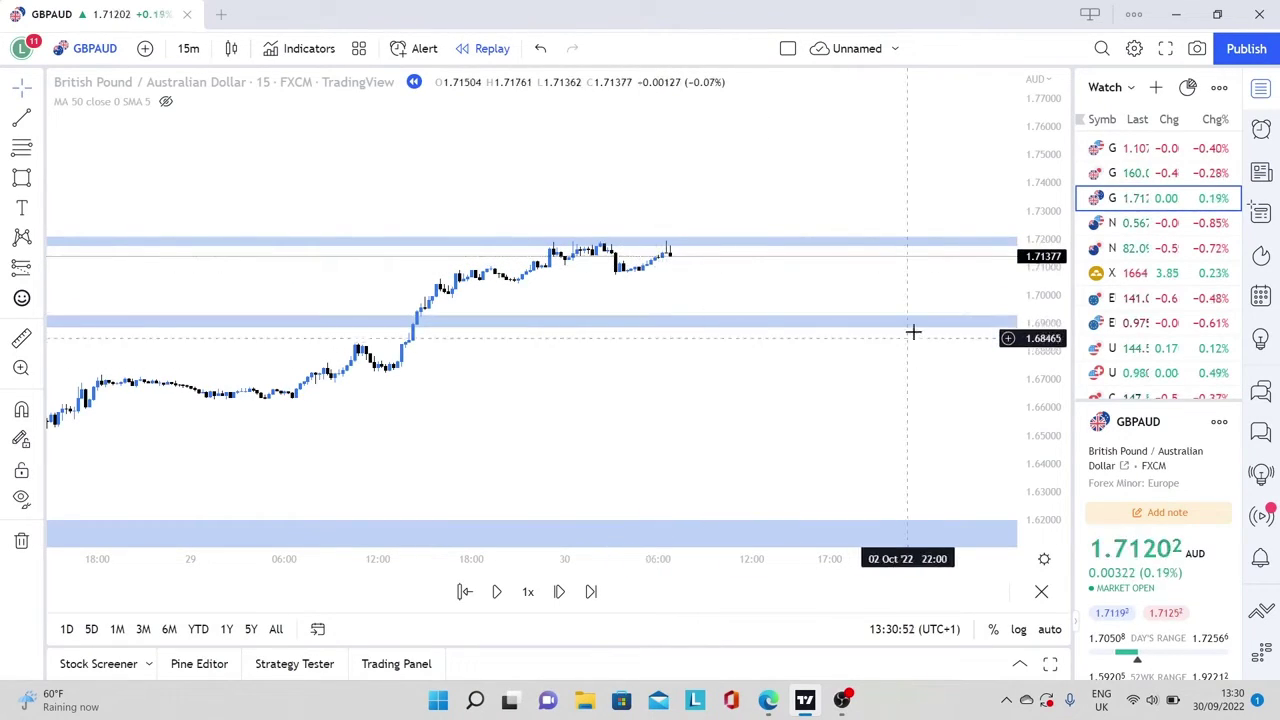
pyautogui.moveTo(1058, 343); pyautogui.dragTo(1052, 310)
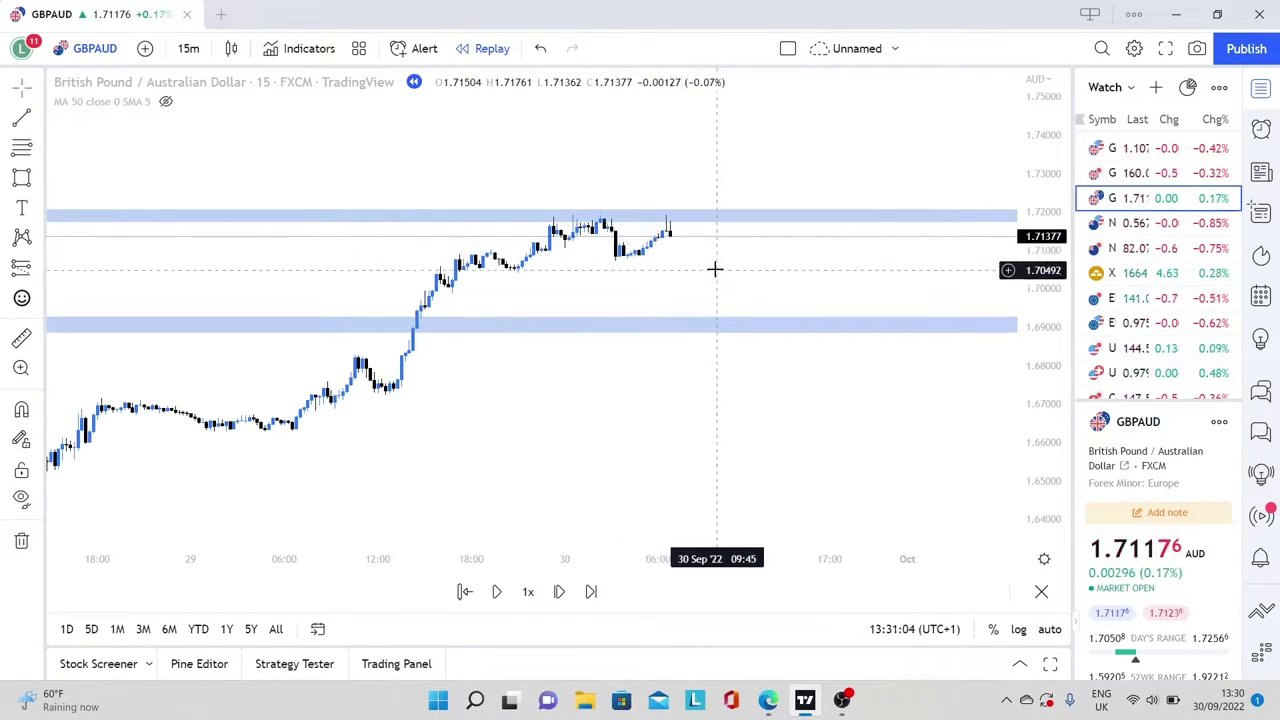
# Place a short position just after the latest candle with entry at 1.71360 and stop at 1.72119.
pyautogui.click(41, 270)
pyautogui.click(165, 302)
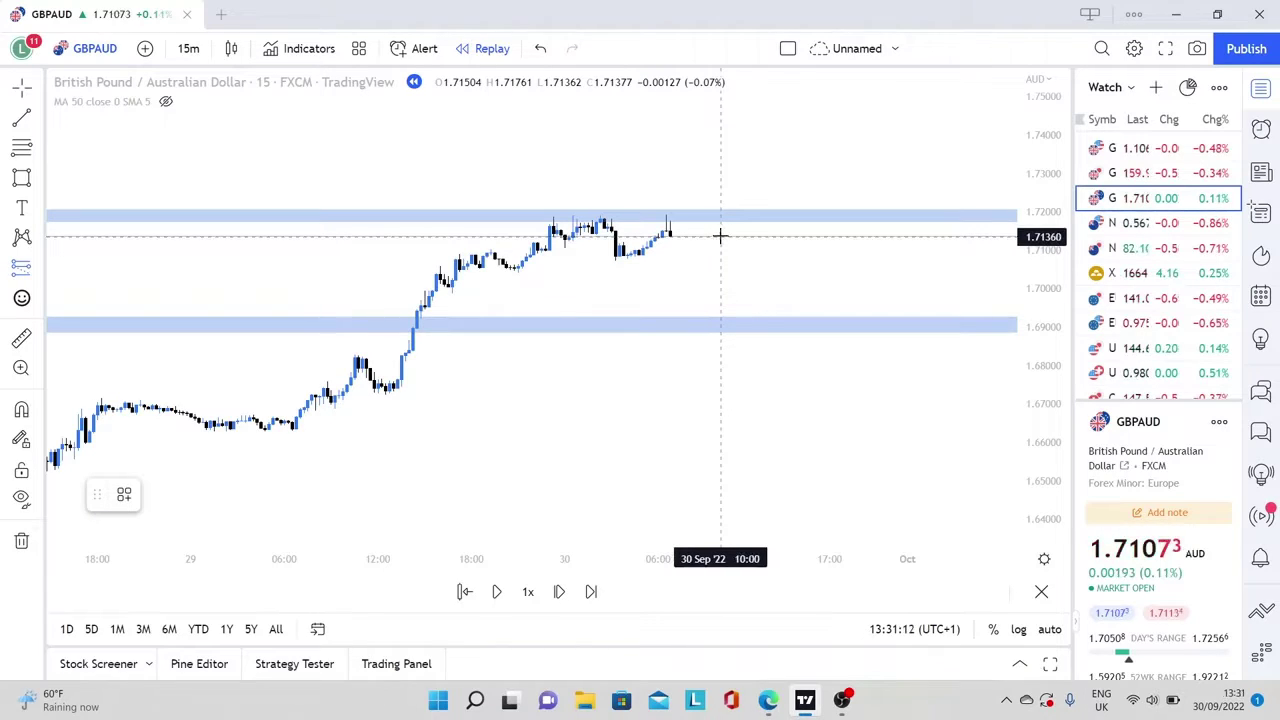
pyautogui.click(720, 236)
pyautogui.moveTo(720, 184); pyautogui.dragTo(724, 208)
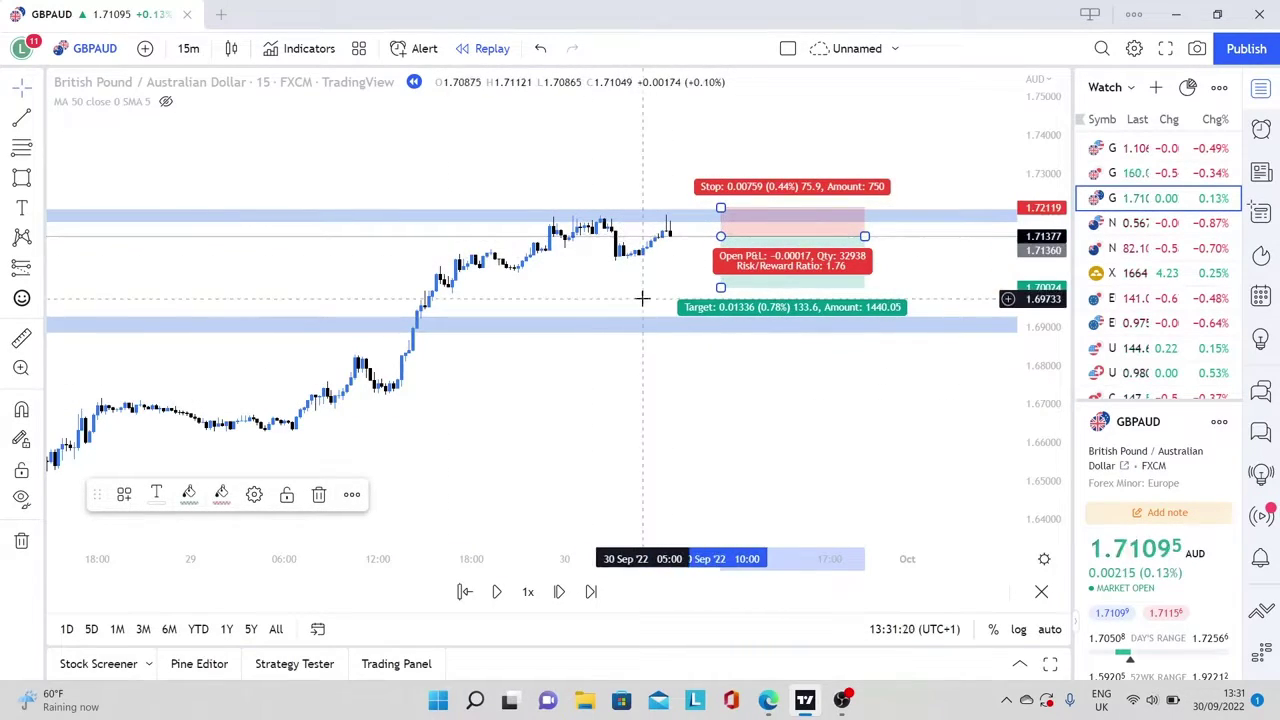
# Set the short position's target to 1.69212 inside the middle zone and its stop to 1.72206 above the upper zone.
pyautogui.moveTo(720, 288); pyautogui.dragTo(722, 318)
pyautogui.click(685, 289)
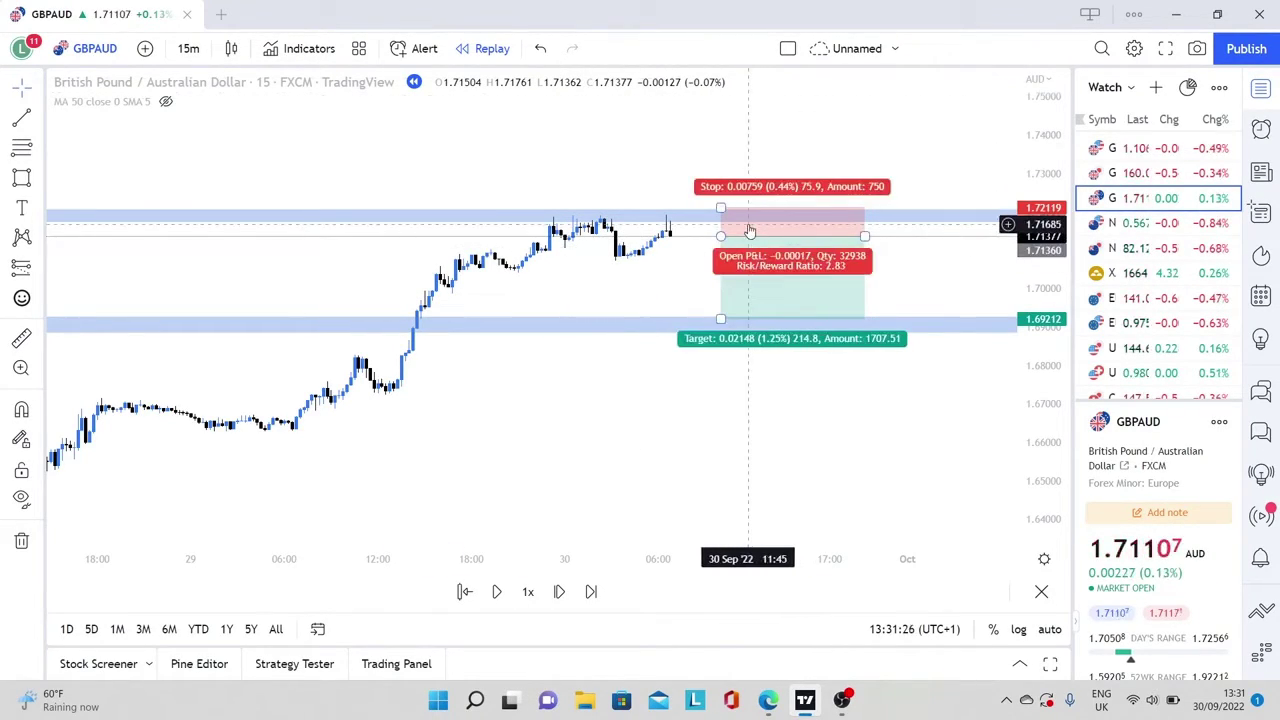
pyautogui.click(720, 206)
pyautogui.moveTo(720, 206); pyautogui.dragTo(720, 203)
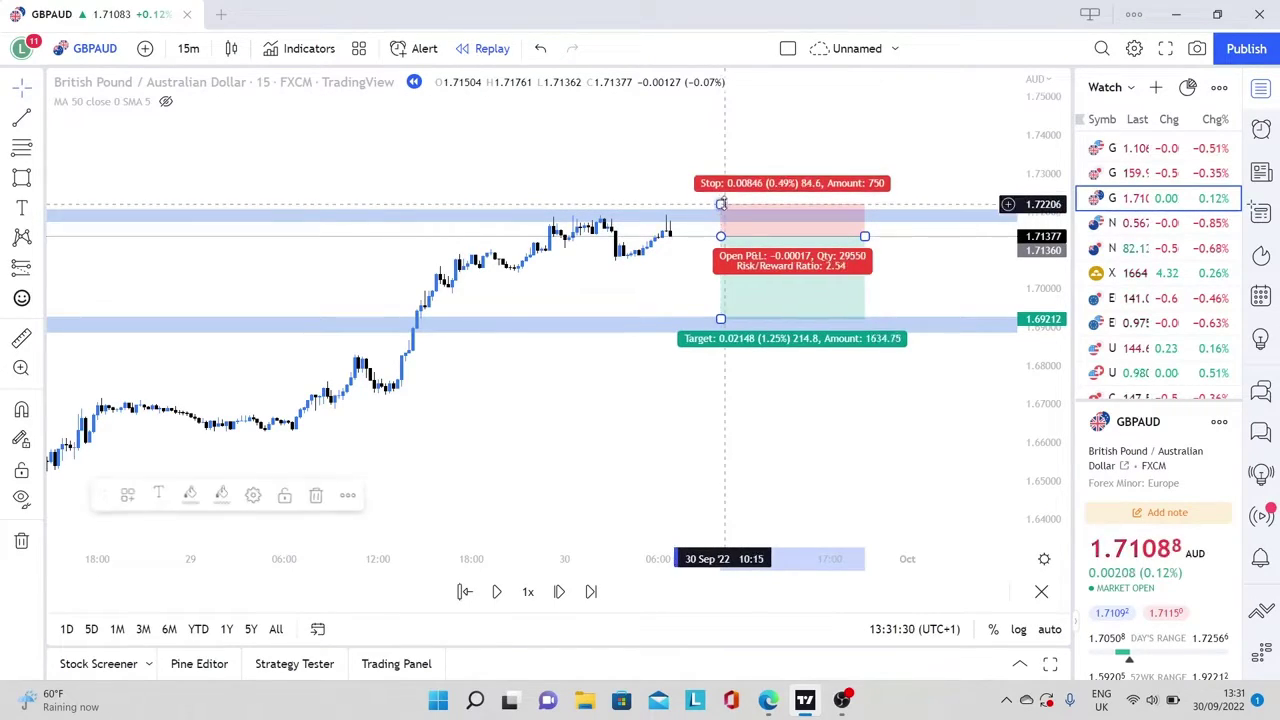
pyautogui.click(674, 146)
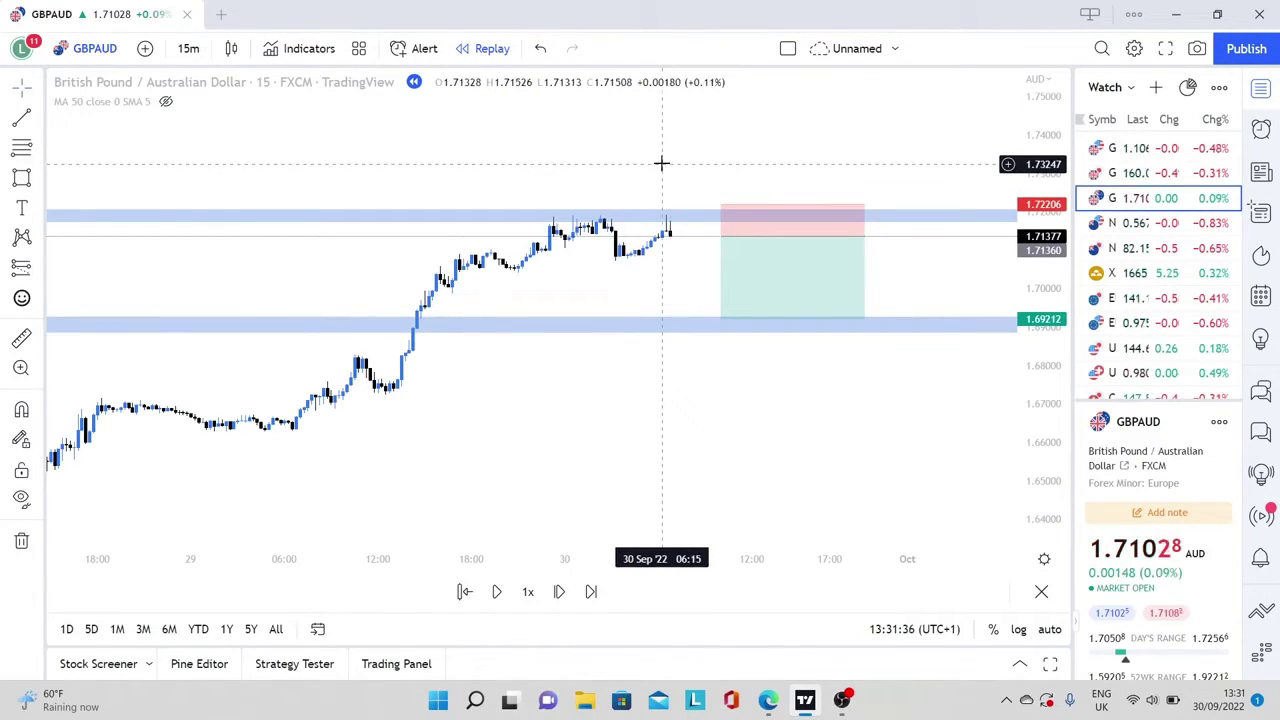
# Play the replay in short bursts to advance a few 15-minute candles, and leave it paused.
pyautogui.click(497, 593)
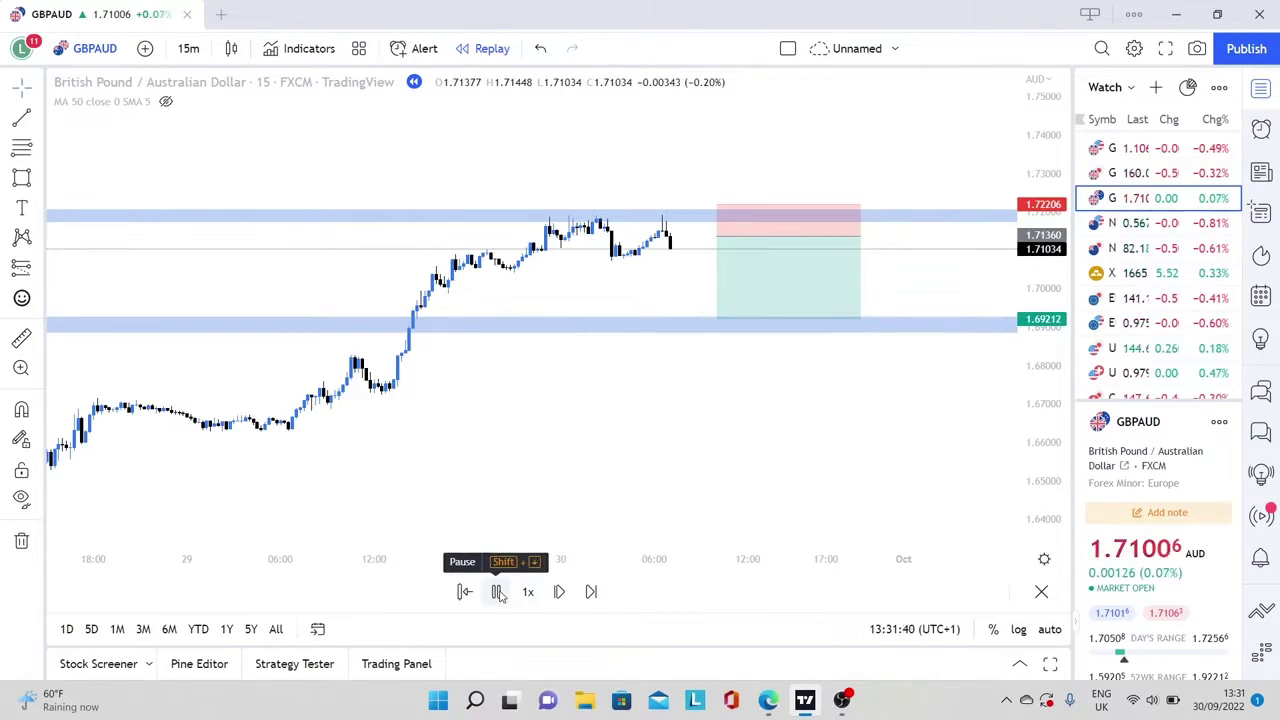
pyautogui.click(497, 593)
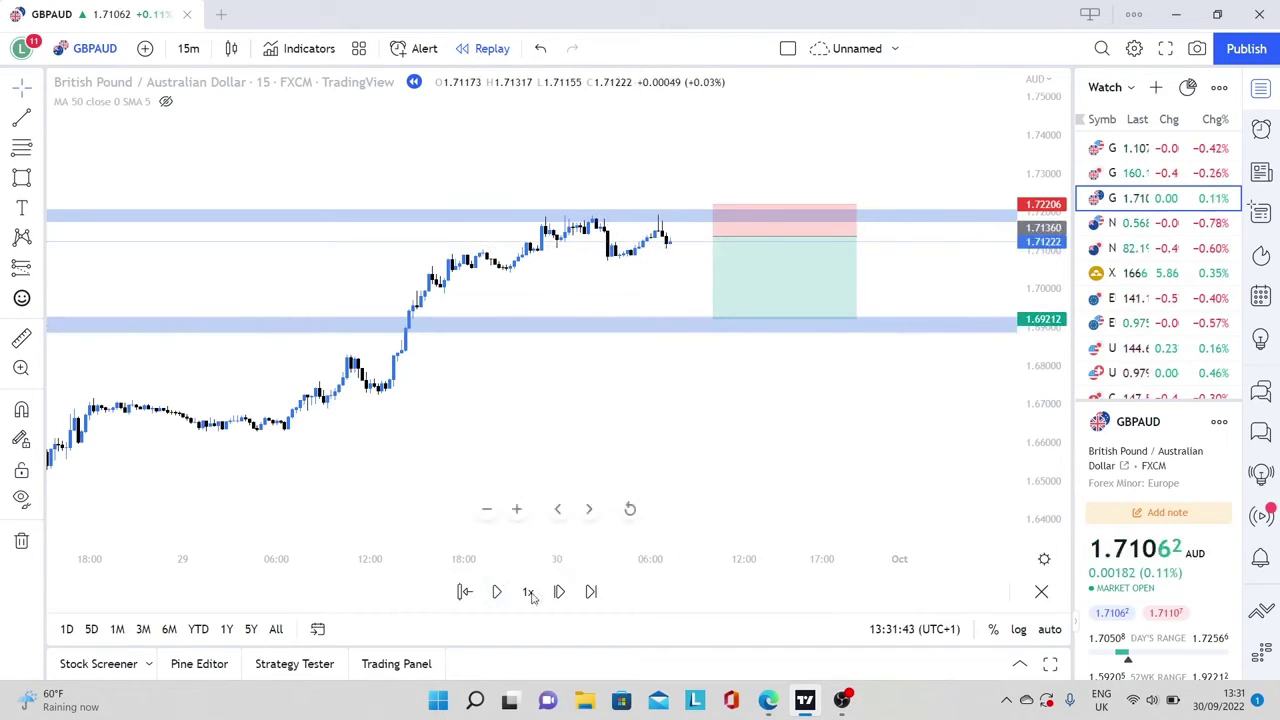
pyautogui.click(497, 592)
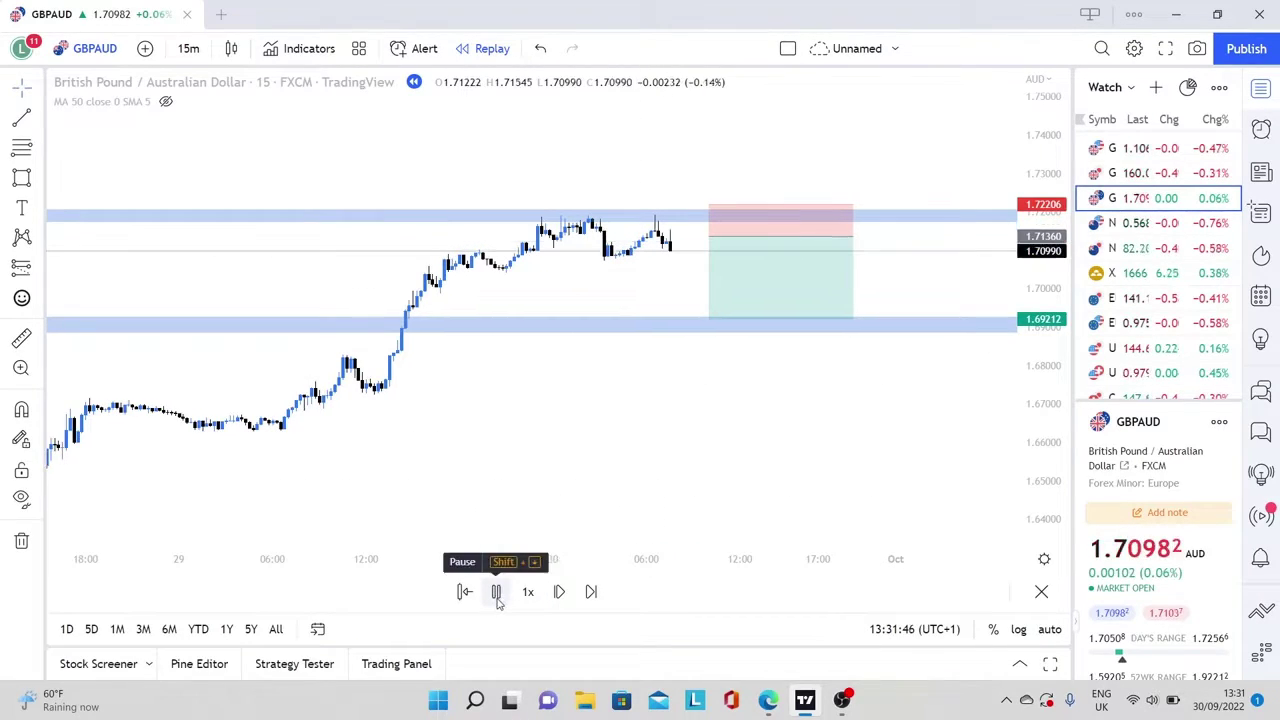
pyautogui.click(497, 592)
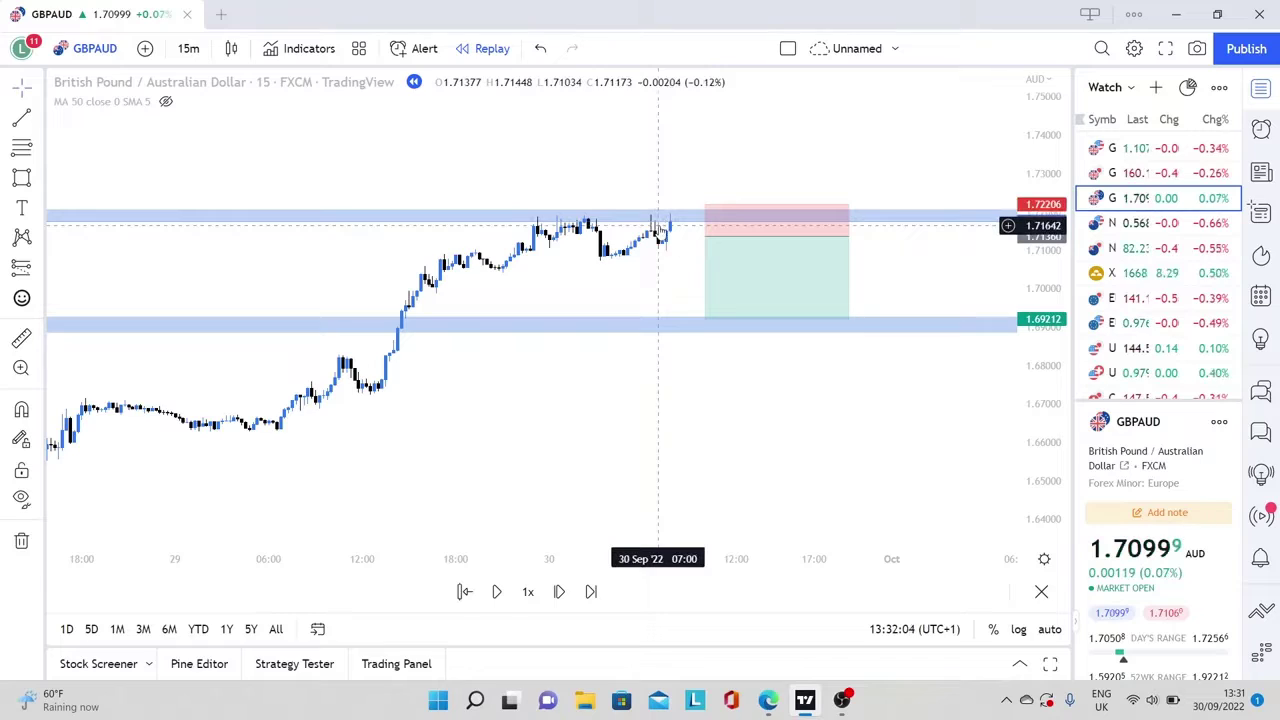
# Check the short position against the latest candles and delete it from the chart.
pyautogui.click(763, 237)
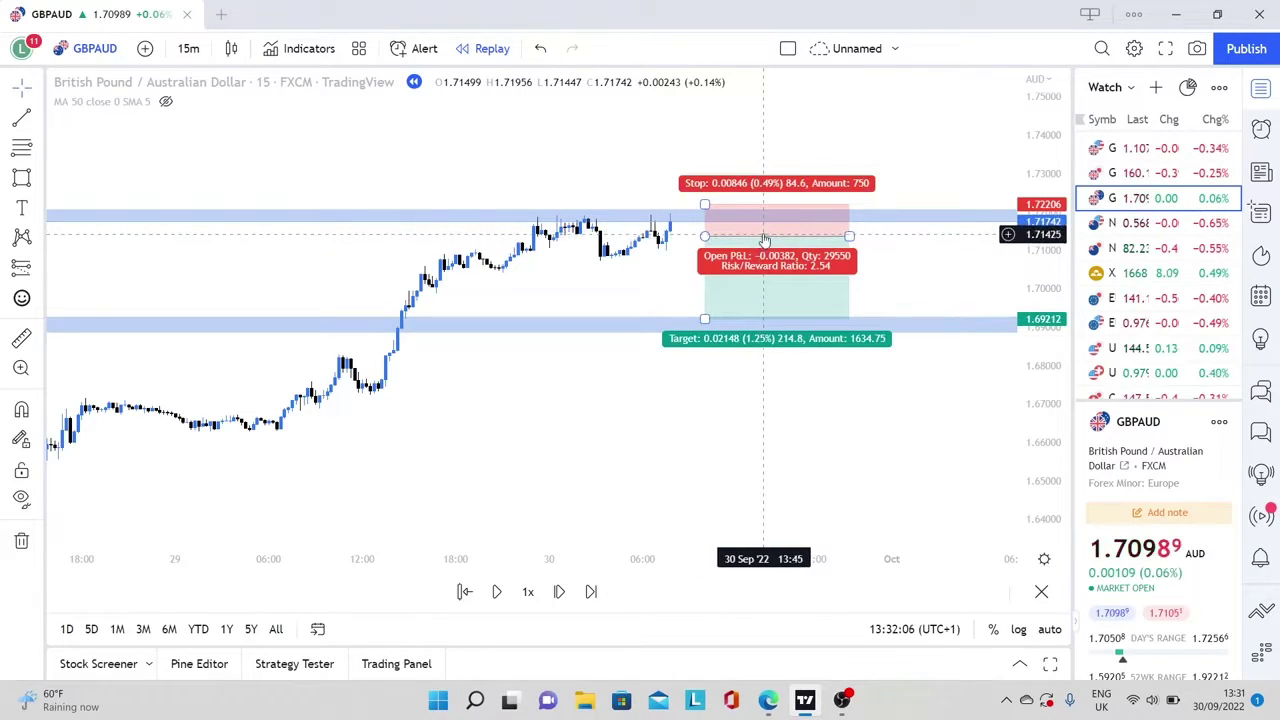
pyautogui.click(655, 235)
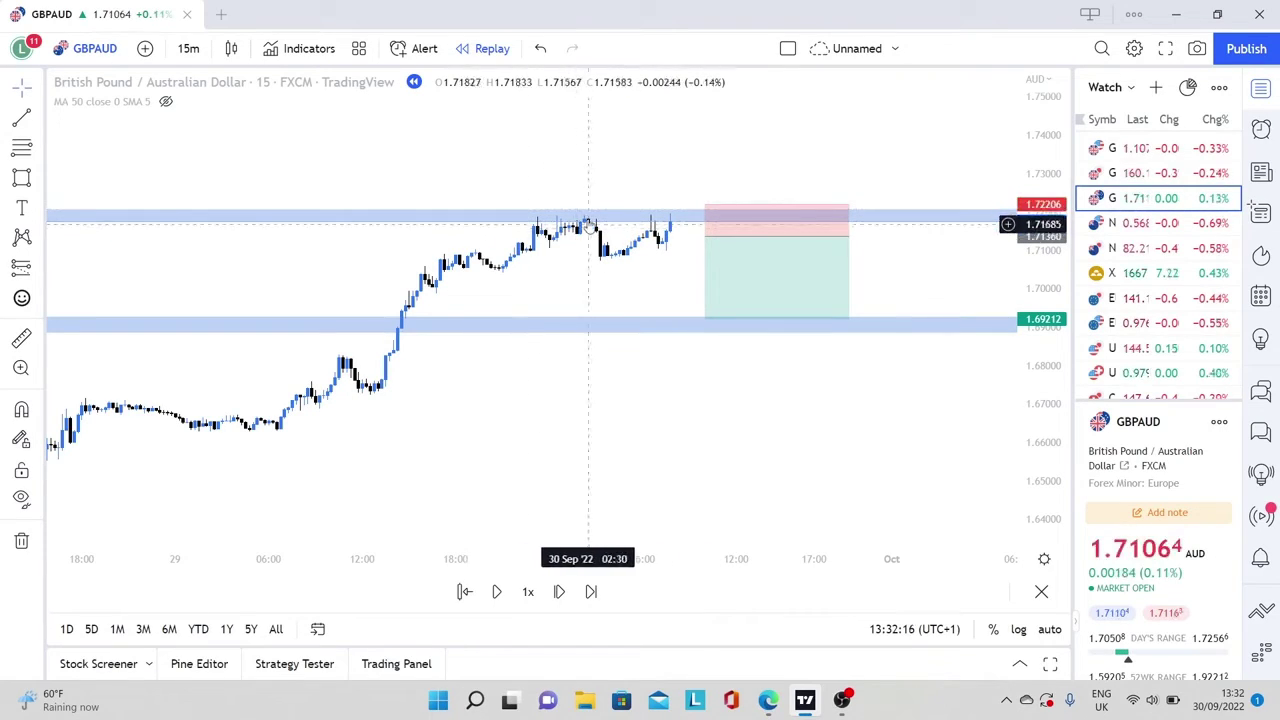
pyautogui.click(704, 236)
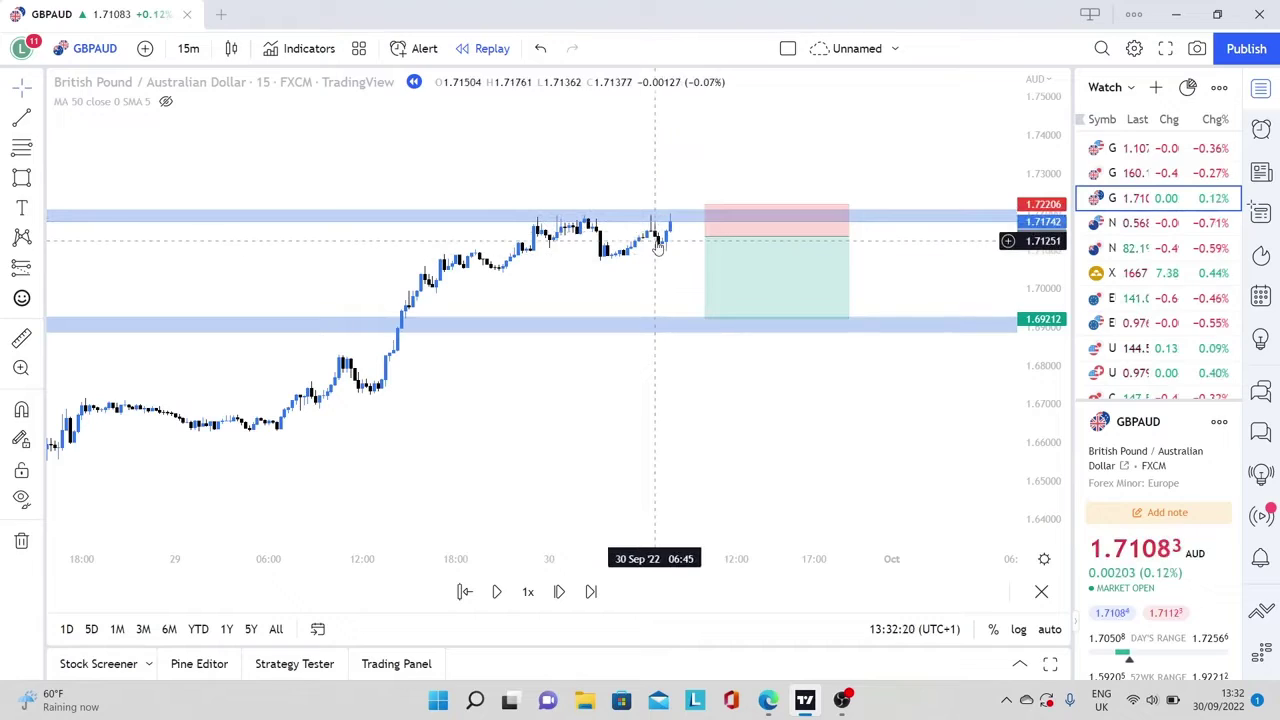
pyautogui.click(738, 250)
pyautogui.press('Delete')
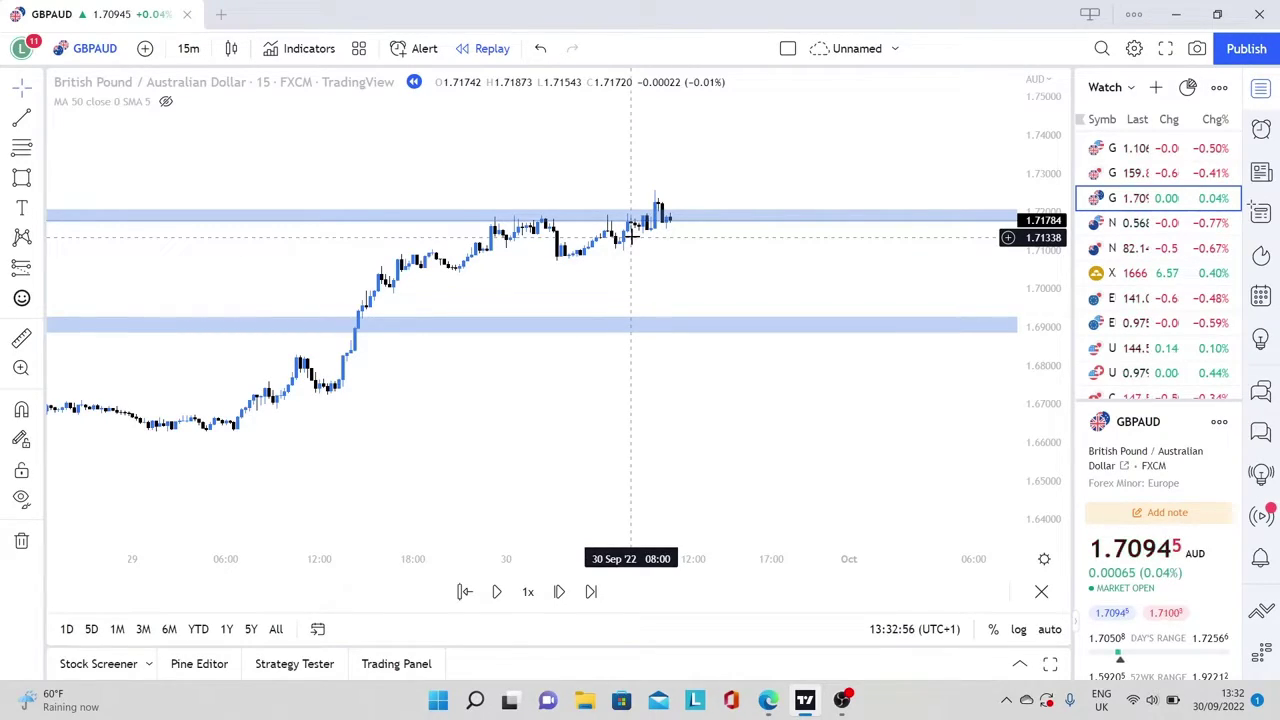
# Switch to the 1-hour timeframe and place a short position with entry 1.71859, stop 1.72553 and target 1.69180.
pyautogui.click(200, 46)
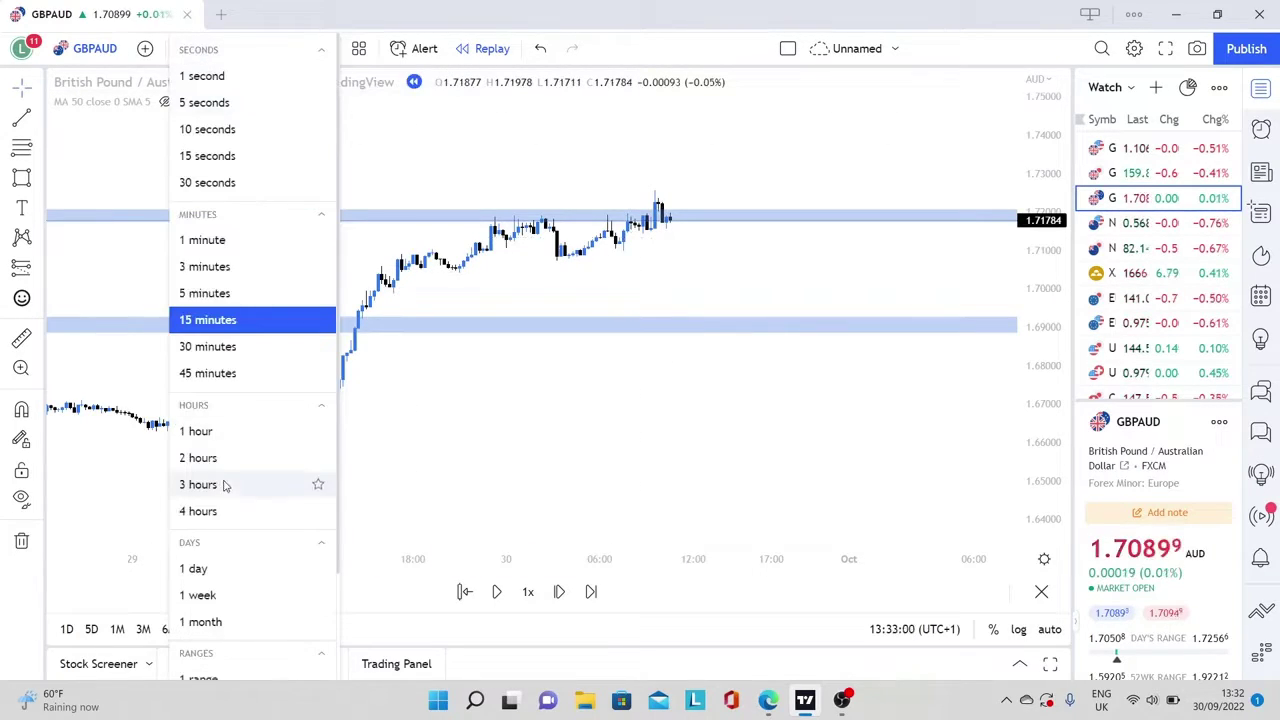
pyautogui.click(240, 430)
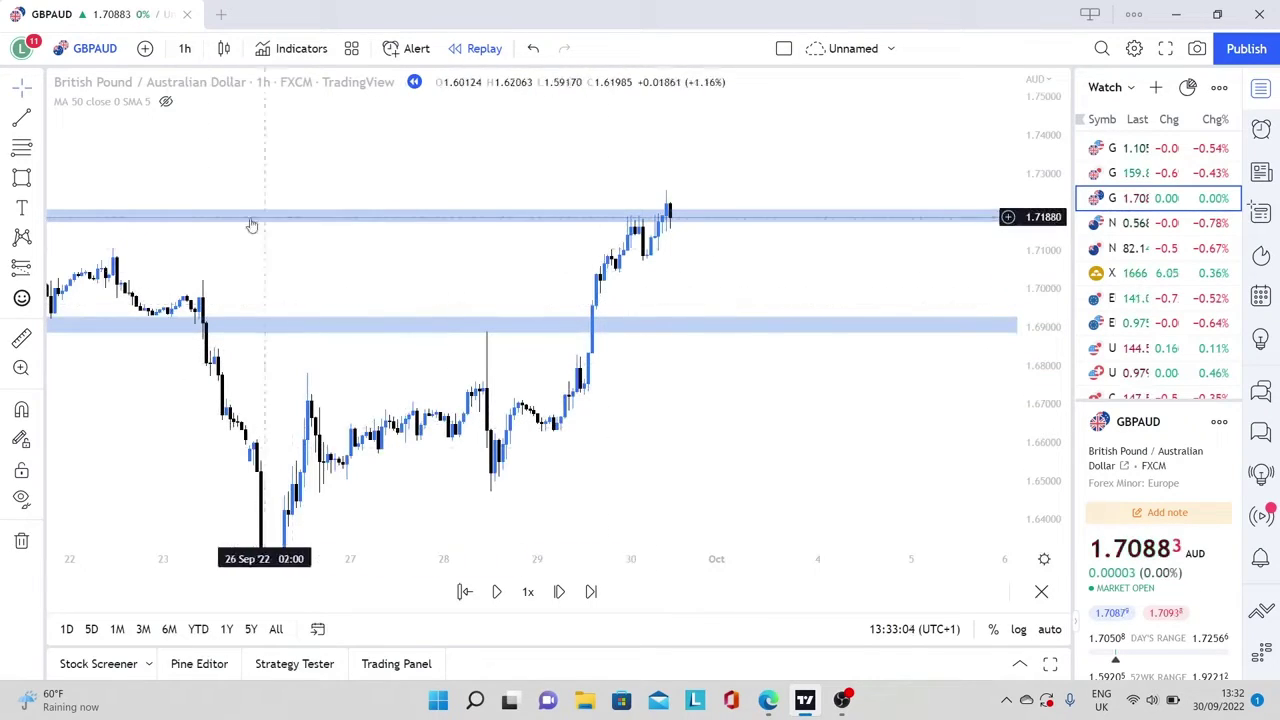
pyautogui.click(38, 270)
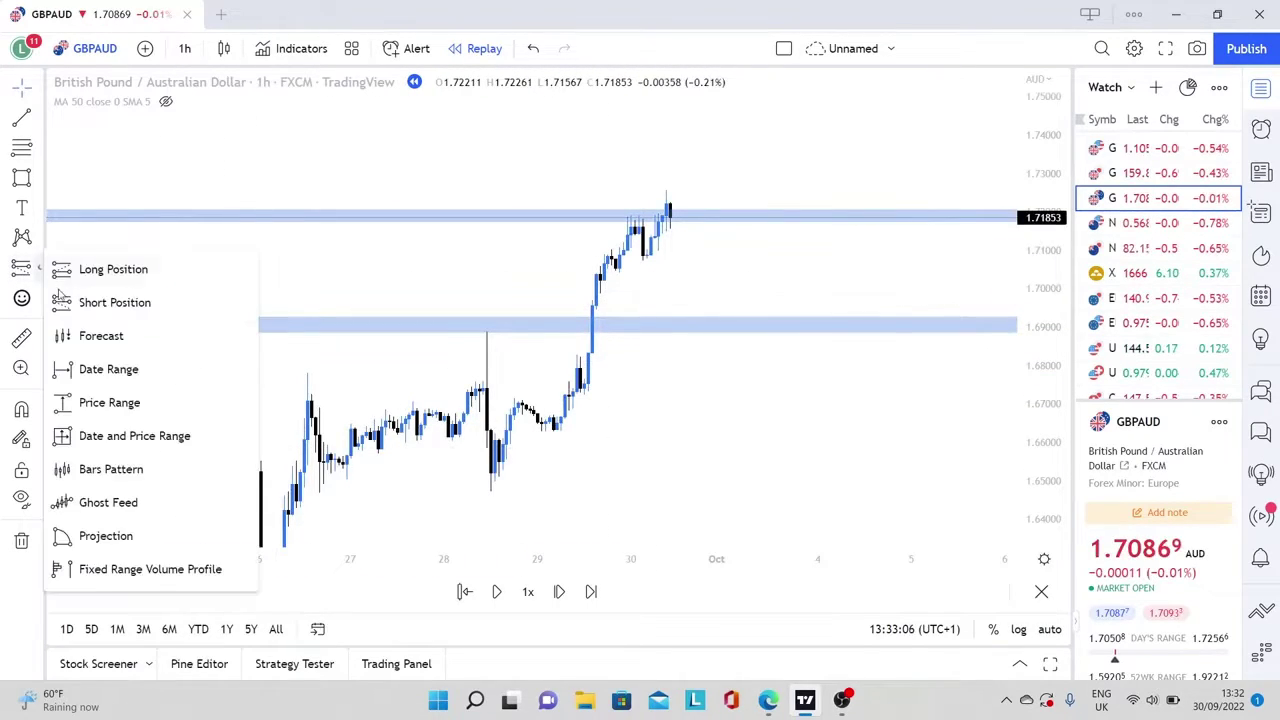
pyautogui.click(110, 300)
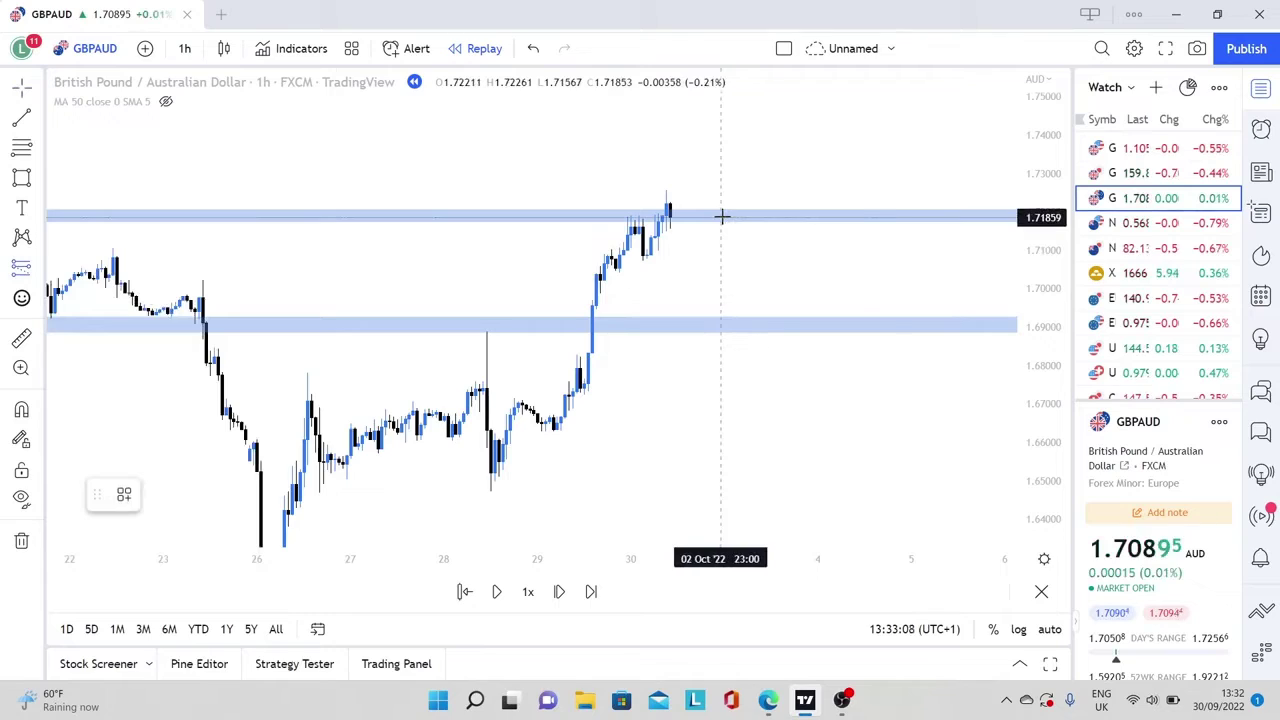
pyautogui.click(722, 216)
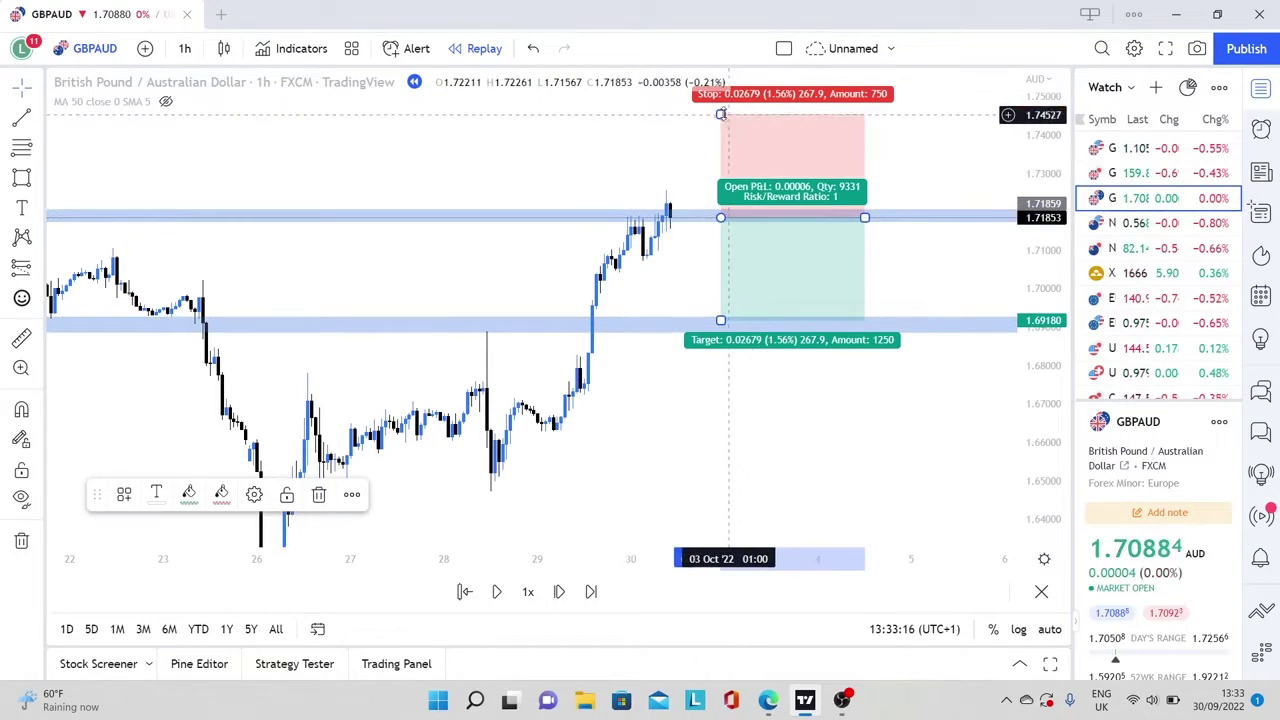
pyautogui.moveTo(720, 114); pyautogui.dragTo(720, 190)
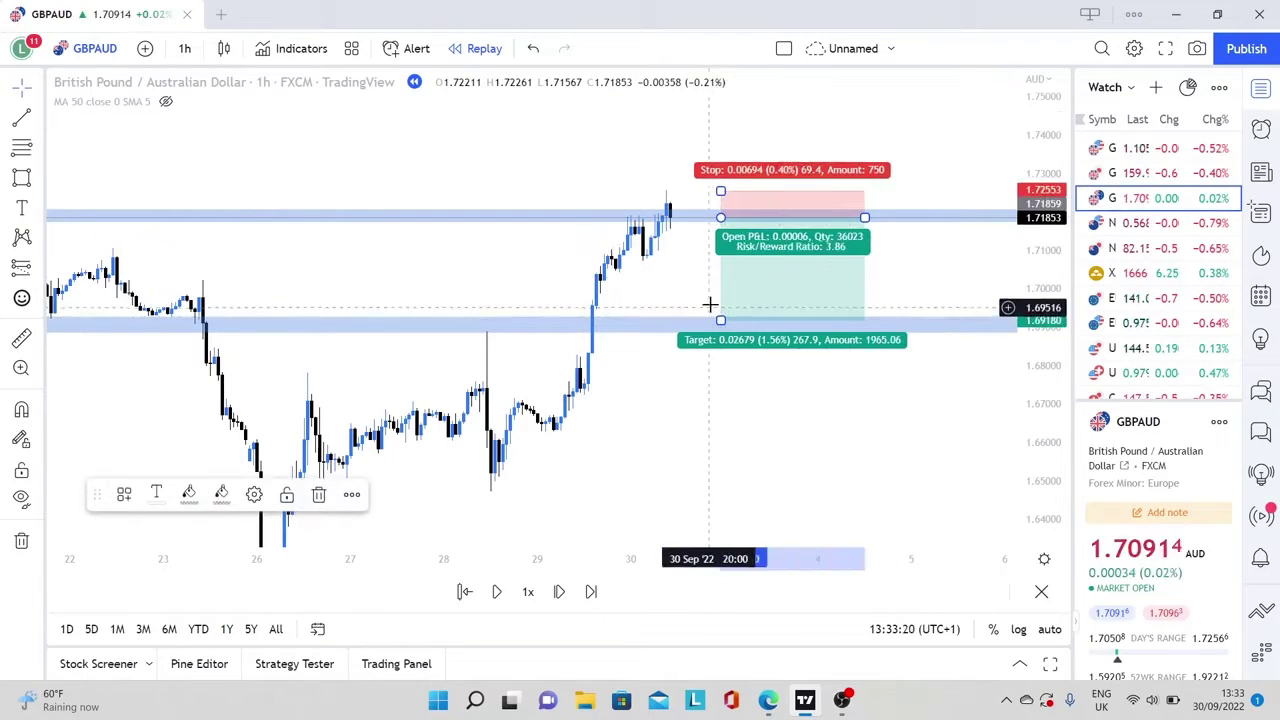
# Advance the replay to the latest live candle and delete the short position.
pyautogui.click(497, 592)
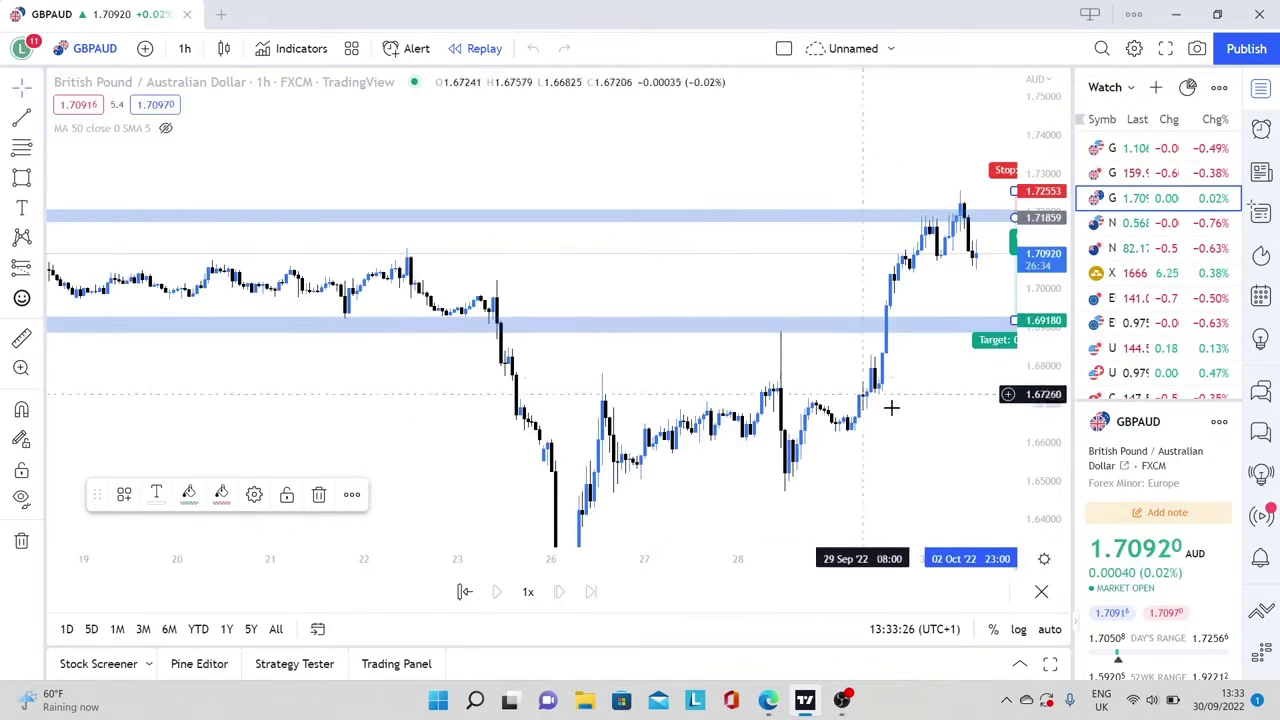
pyautogui.click(823, 297)
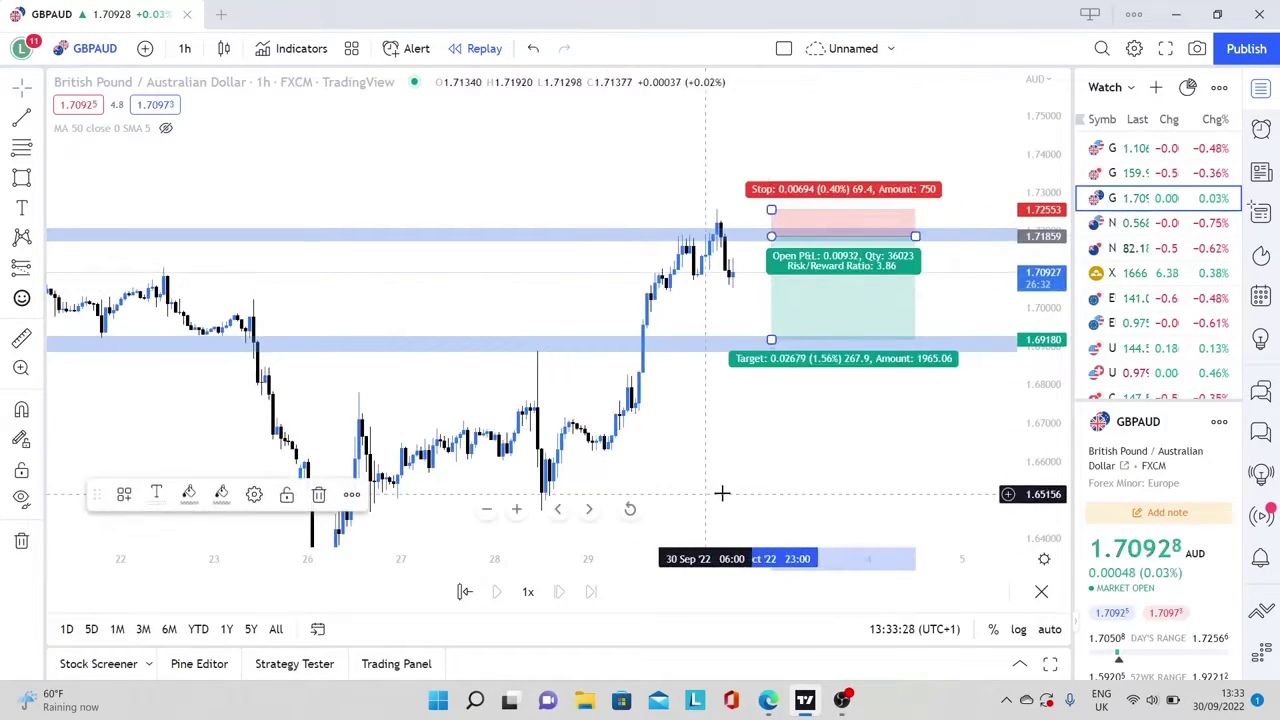
pyautogui.press('Delete')
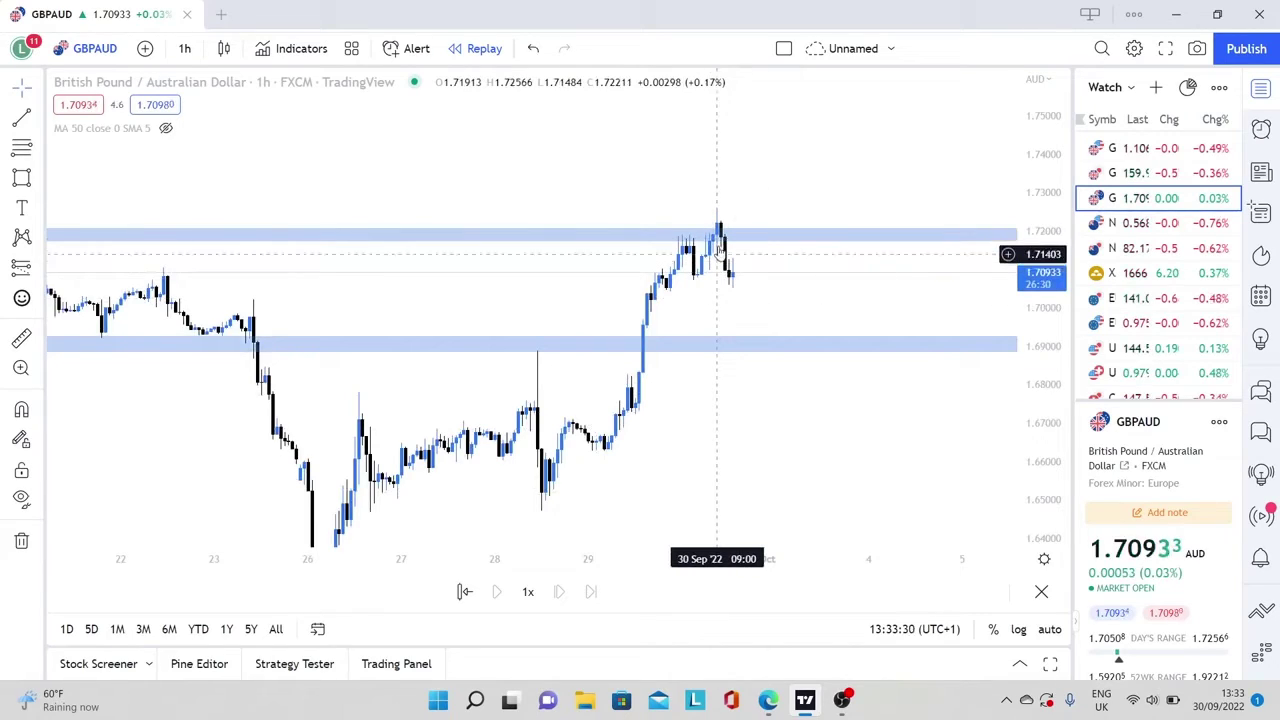